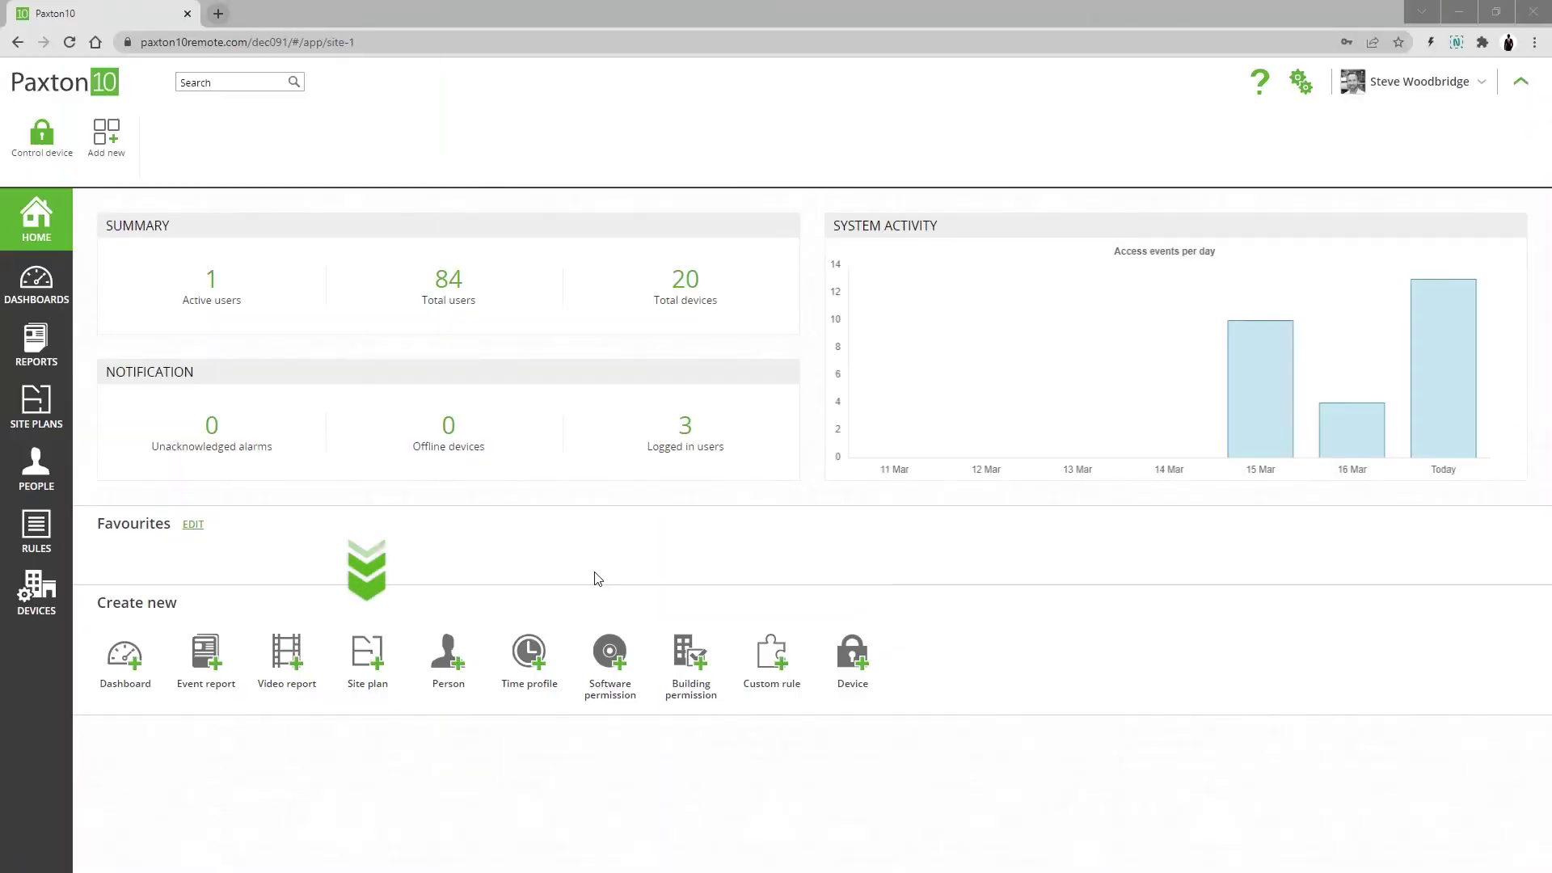
- Start a new site plan using the Meeting-rooms.jpg image from the TEMP folder
left_click(368, 664)
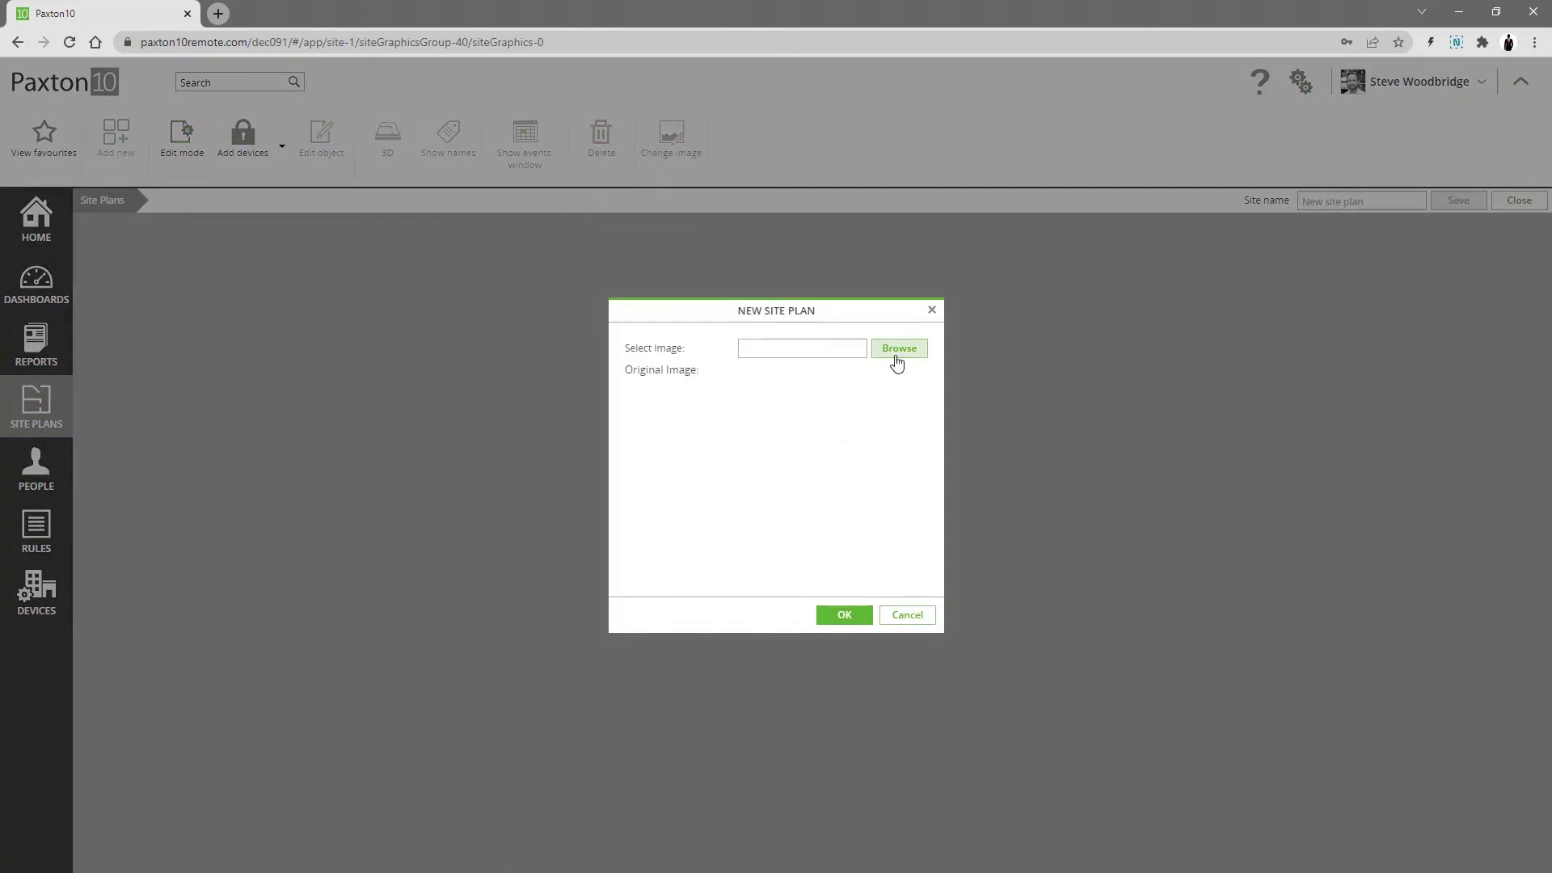
left_click(896, 352)
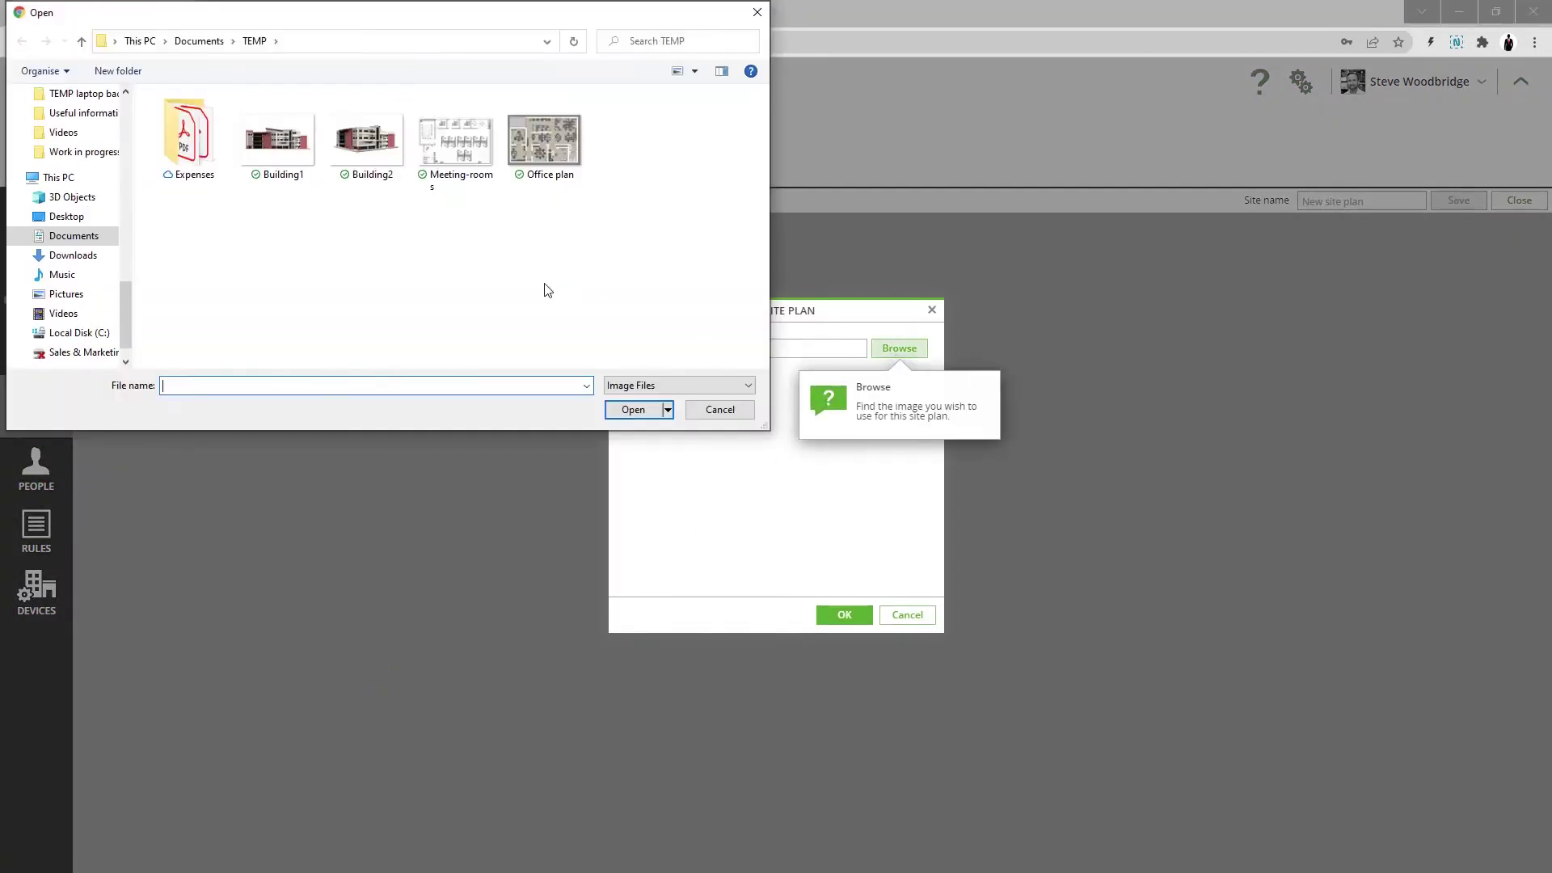
left_click(449, 124)
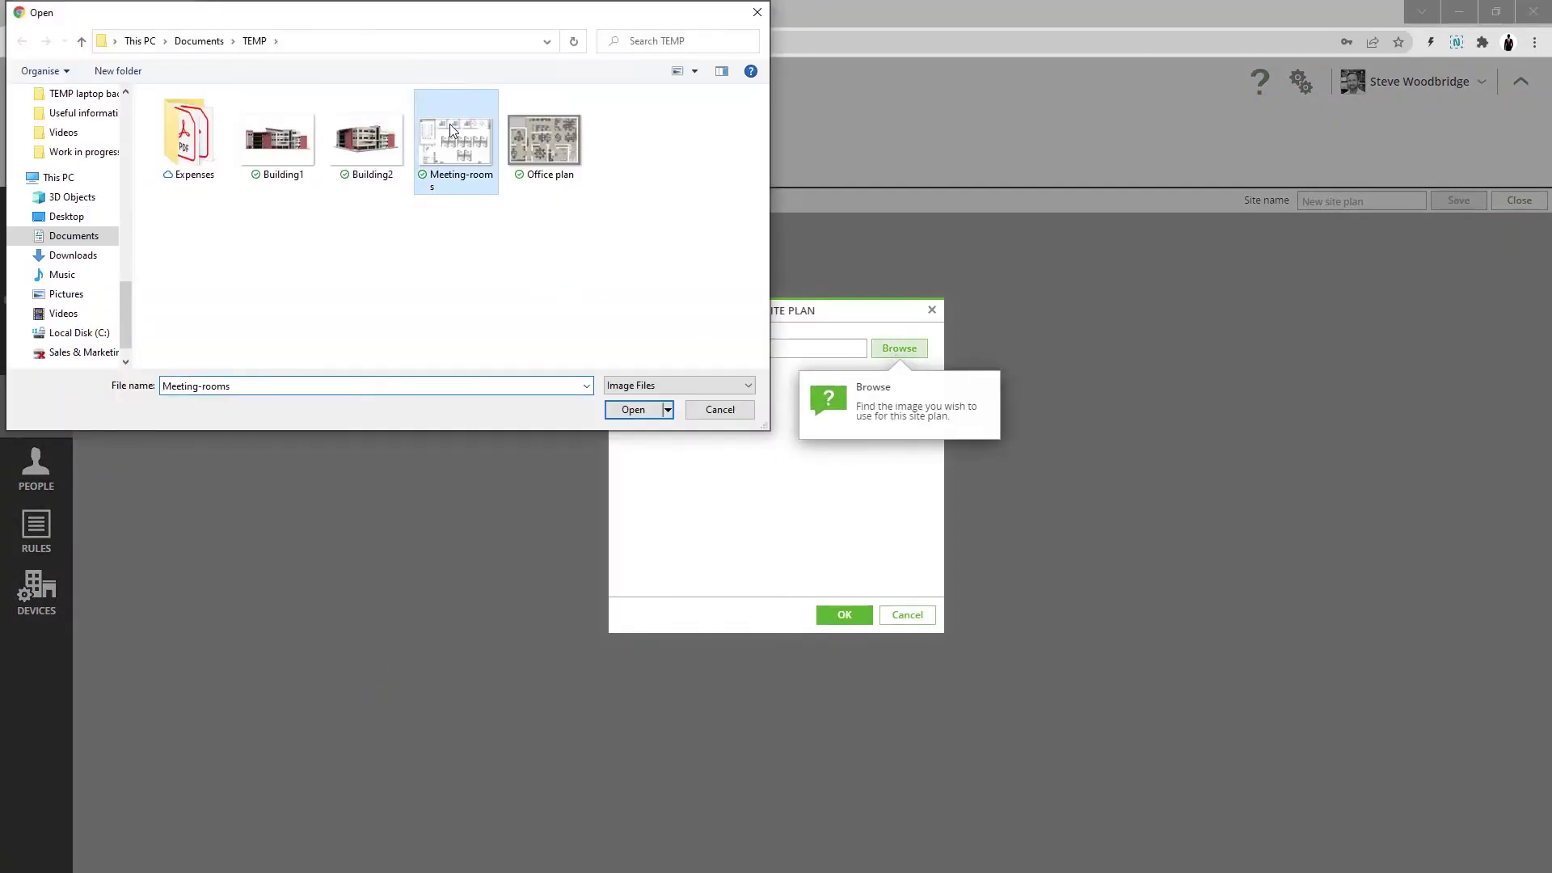
left_click(634, 410)
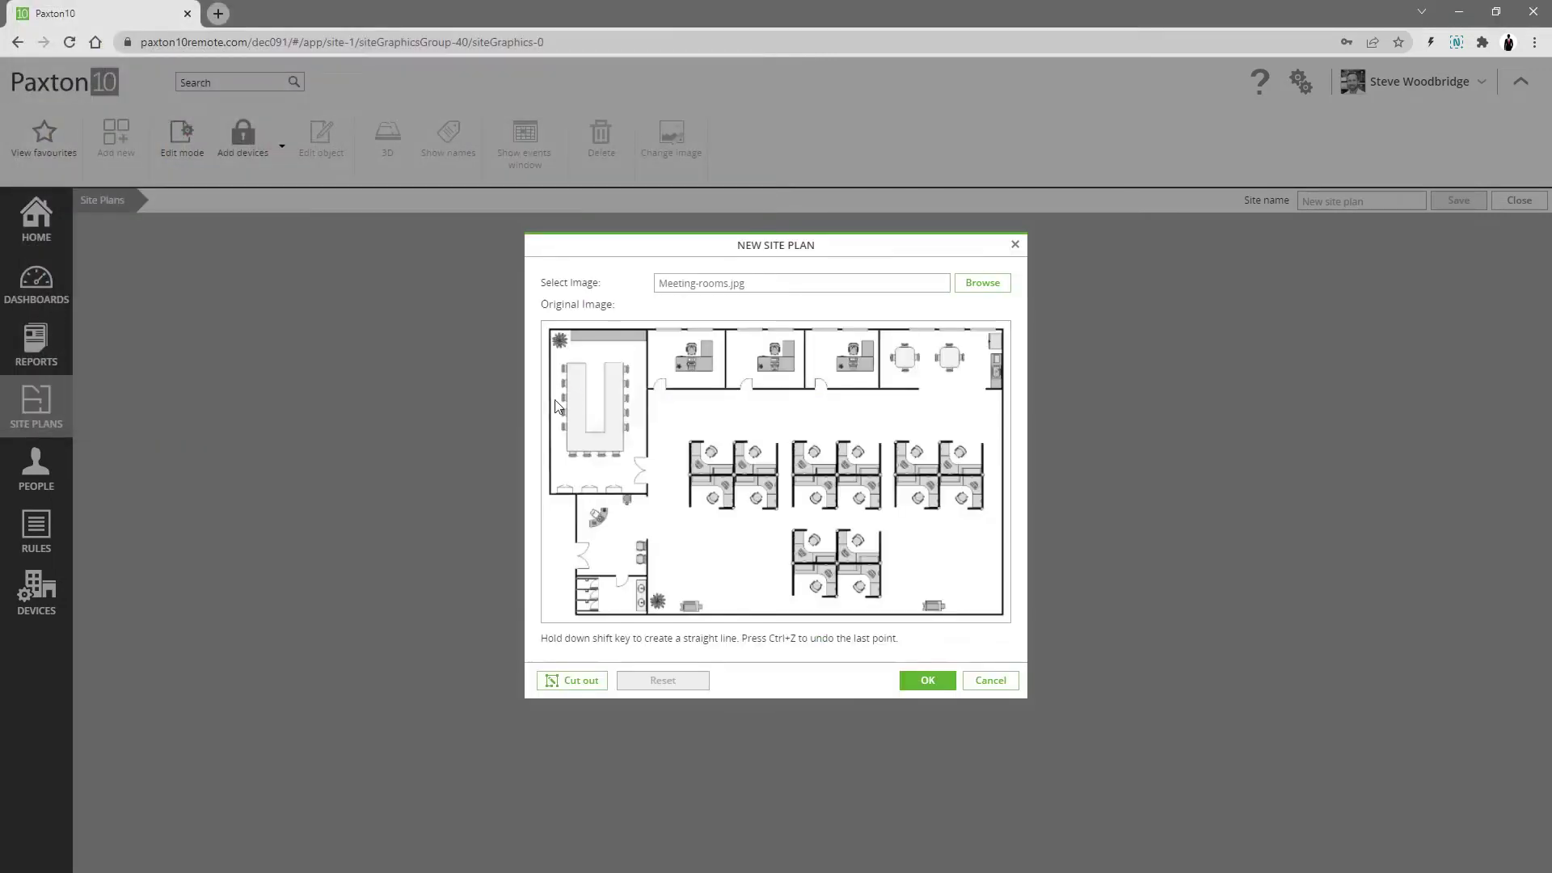
- Trace a closed cut-out outline around the whole floor plan
left_click(580, 681)
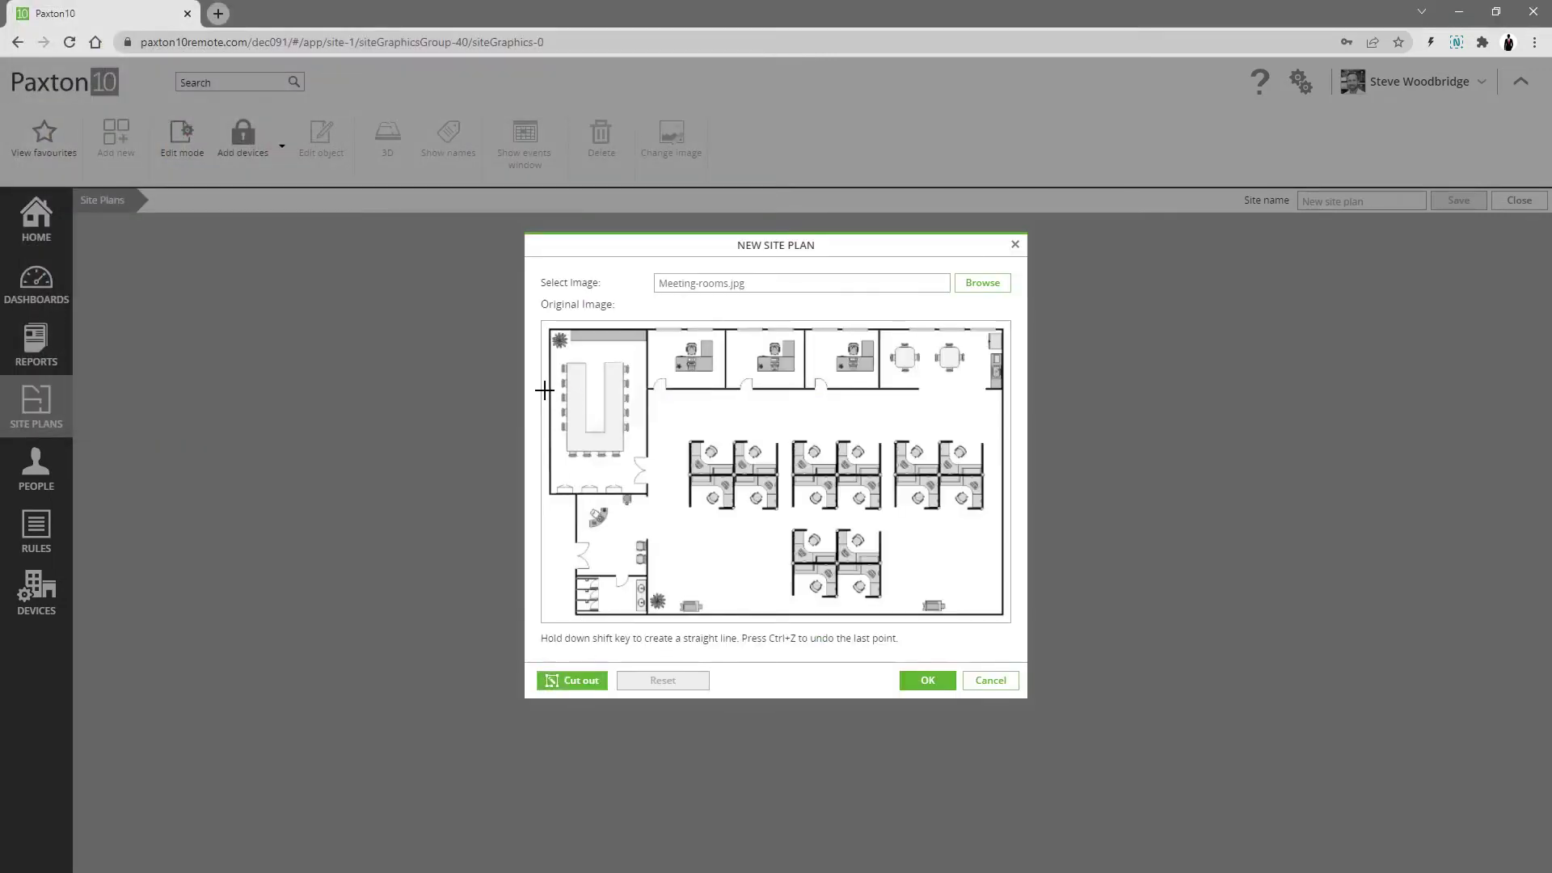
left_click(543, 325)
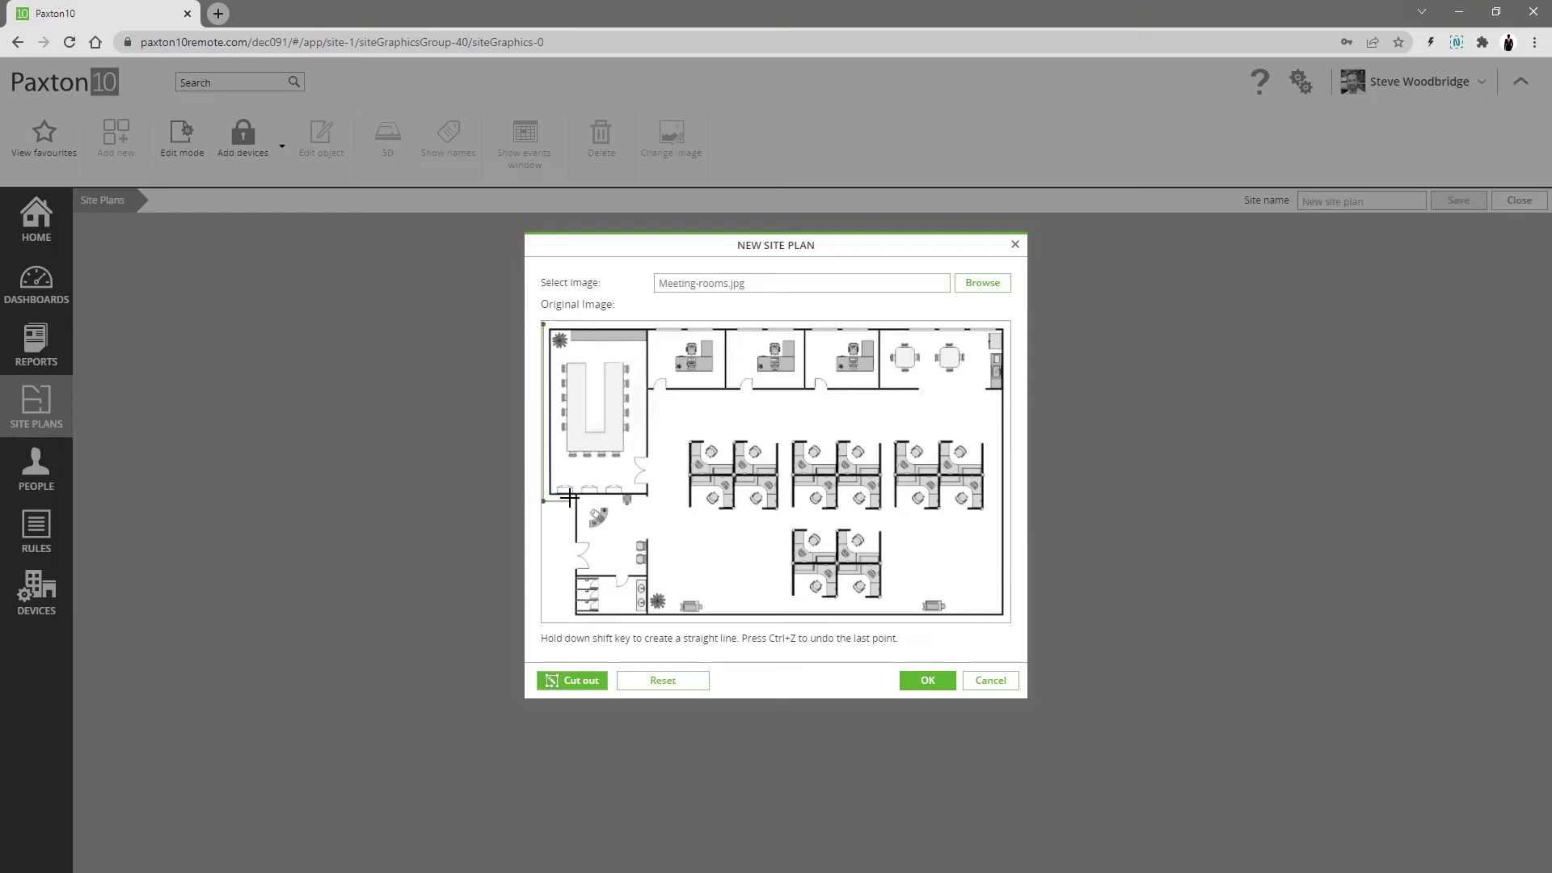
key("ctrl+z")
left_click(1008, 617)
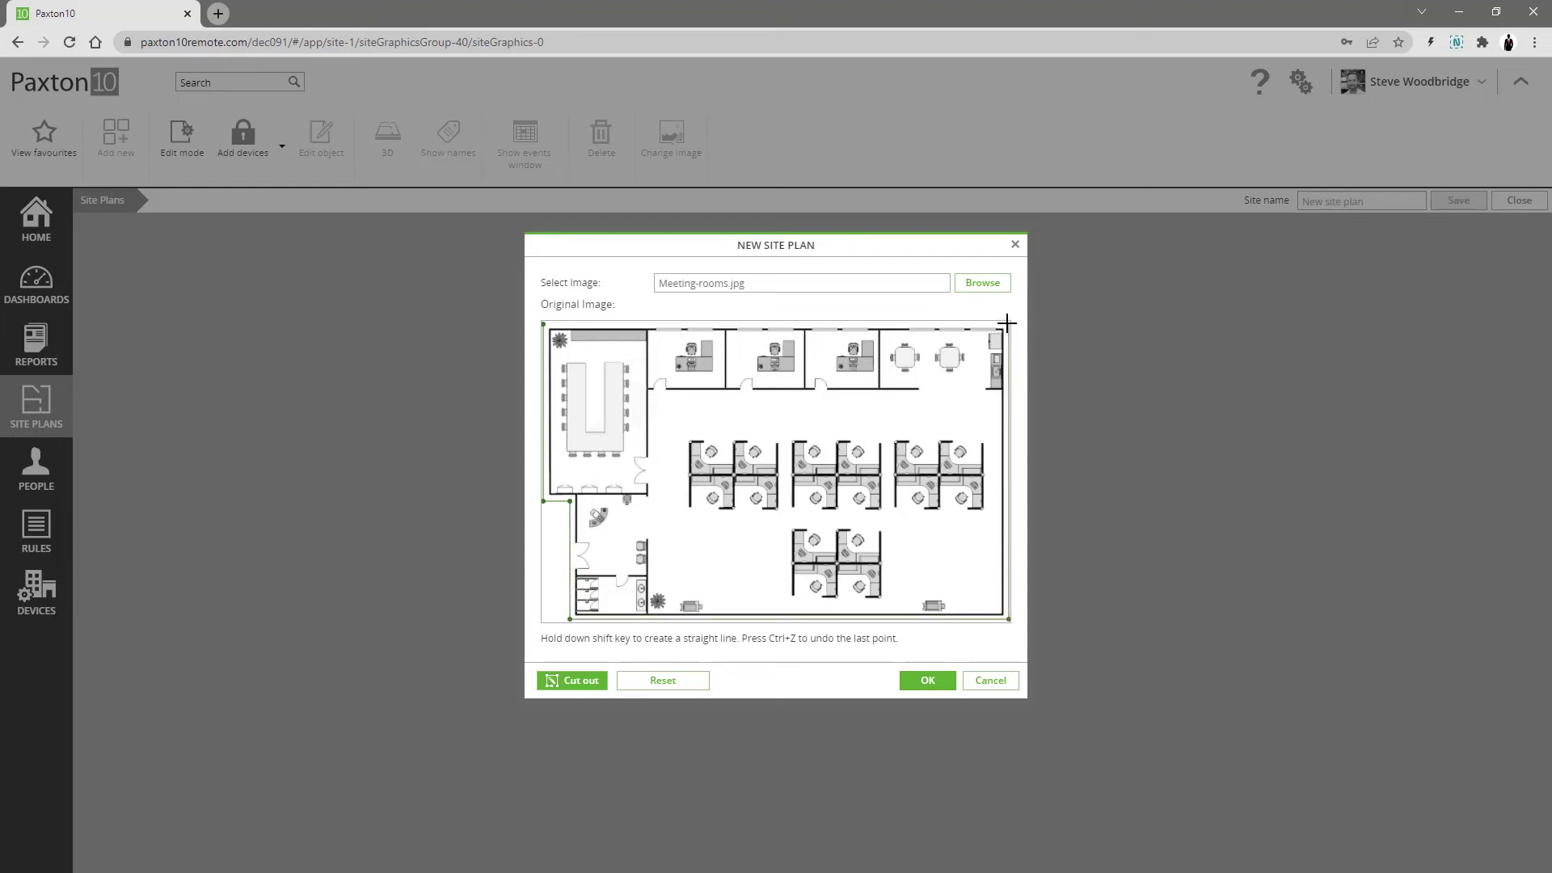
left_click(542, 323)
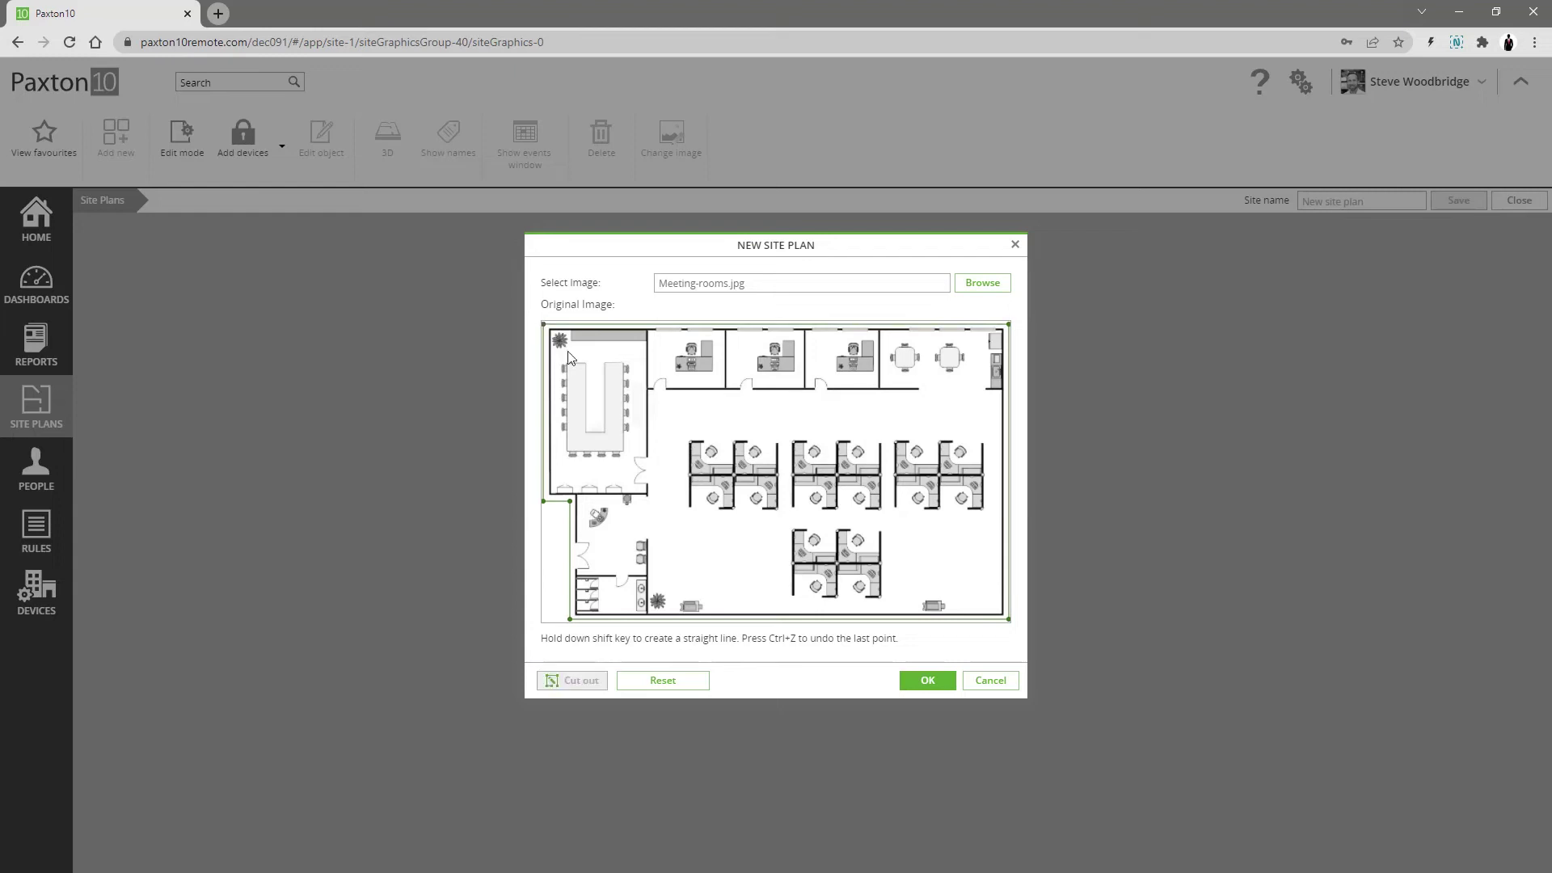
- Place the cut-out plan and add the Meeting Room, Newton, Front Door and Meeting room devices
left_click(922, 681)
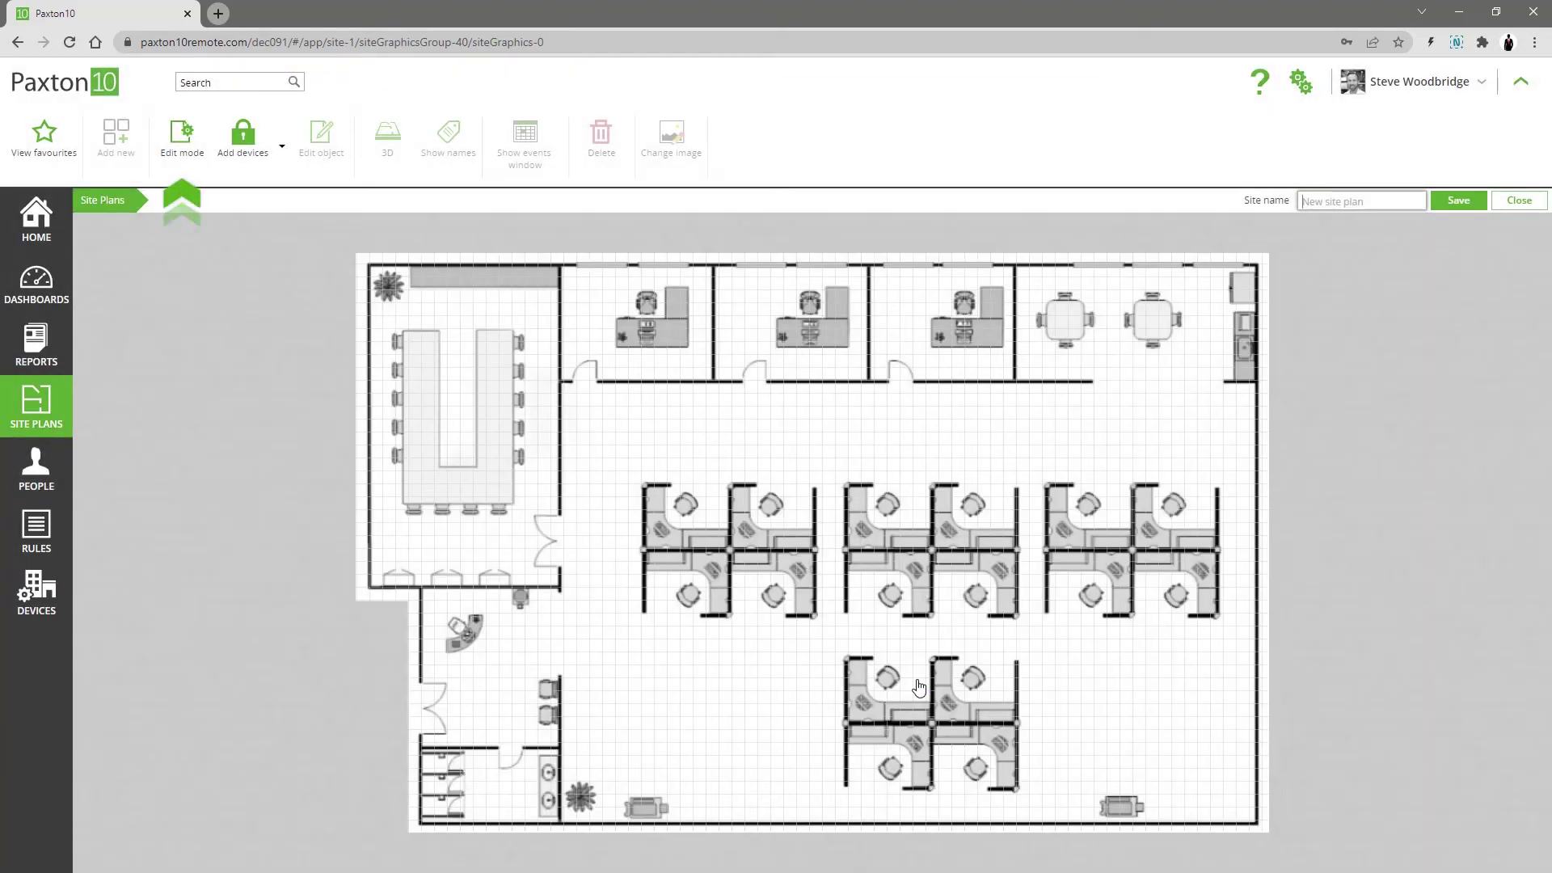
left_click(227, 151)
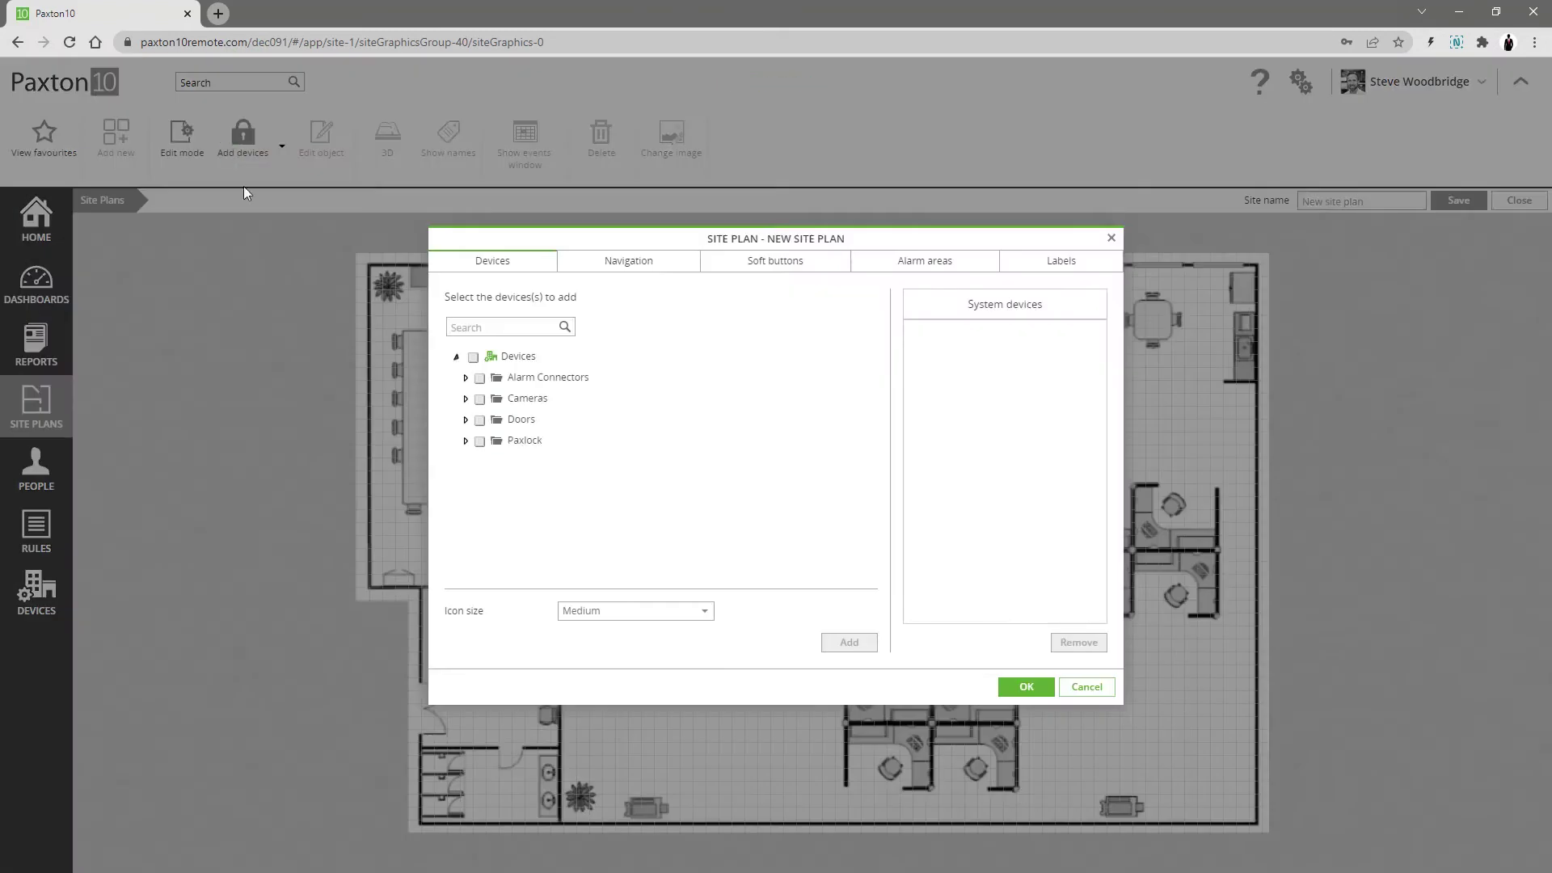
left_click(464, 400)
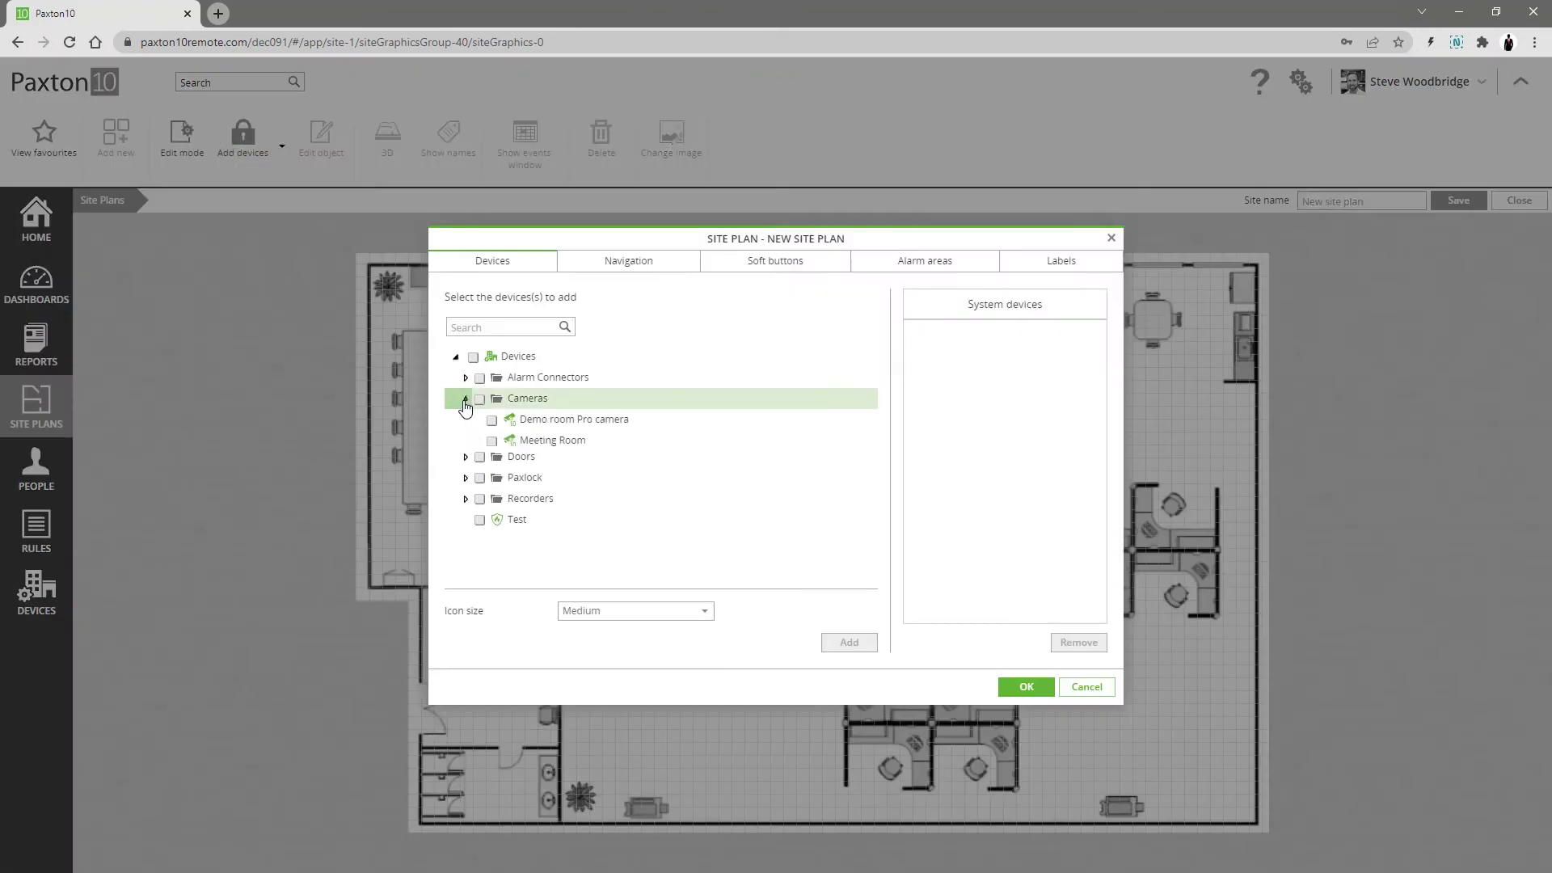
left_click(491, 442)
left_click(491, 462)
left_click(466, 483)
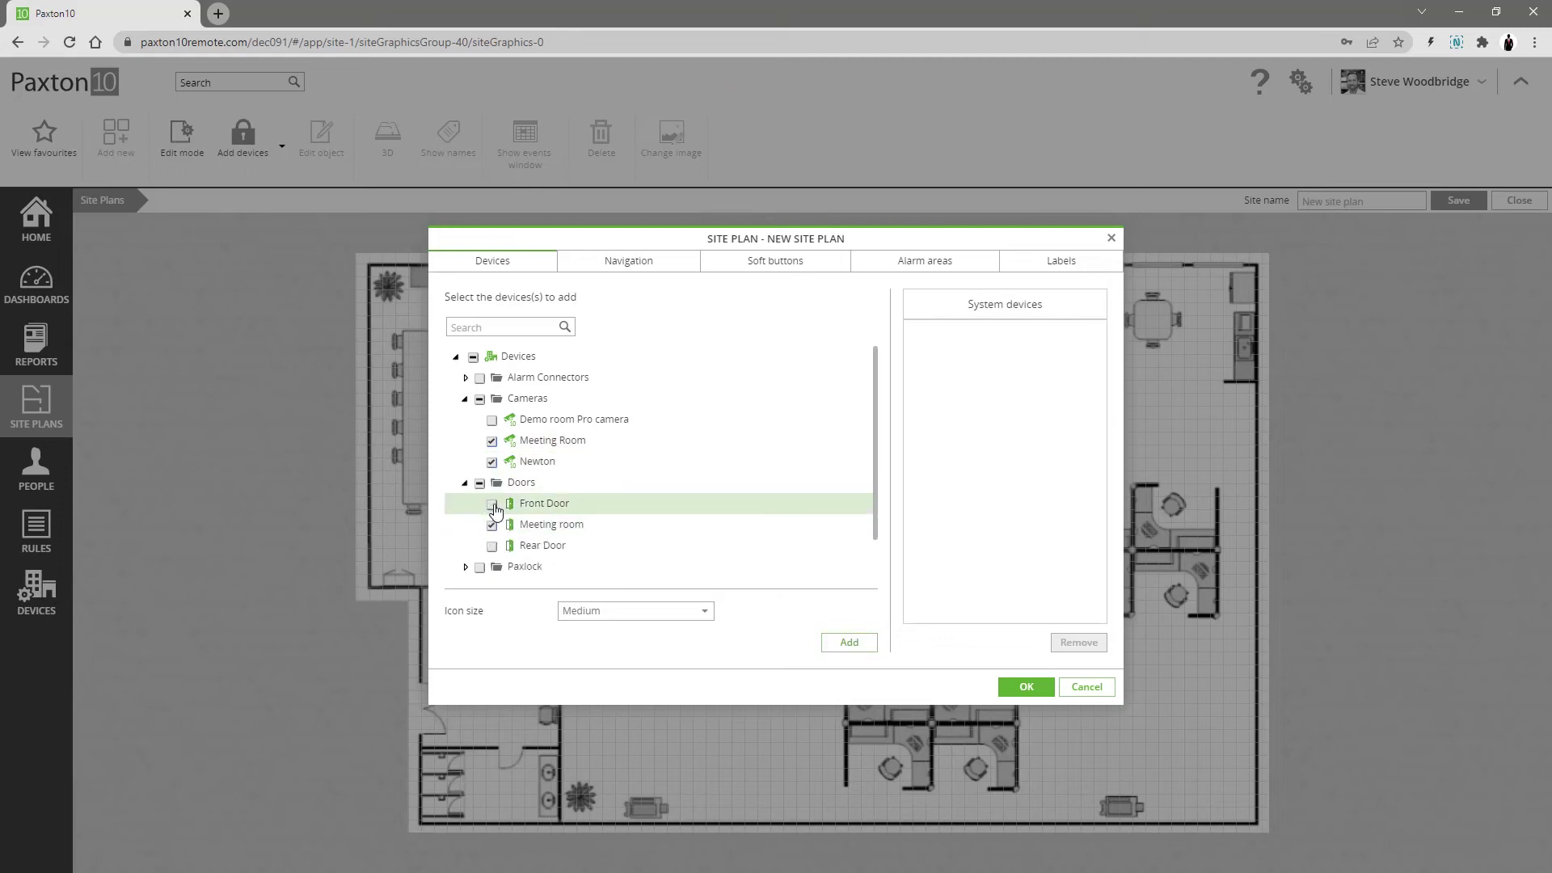
scroll(505, 513, "down", 1)
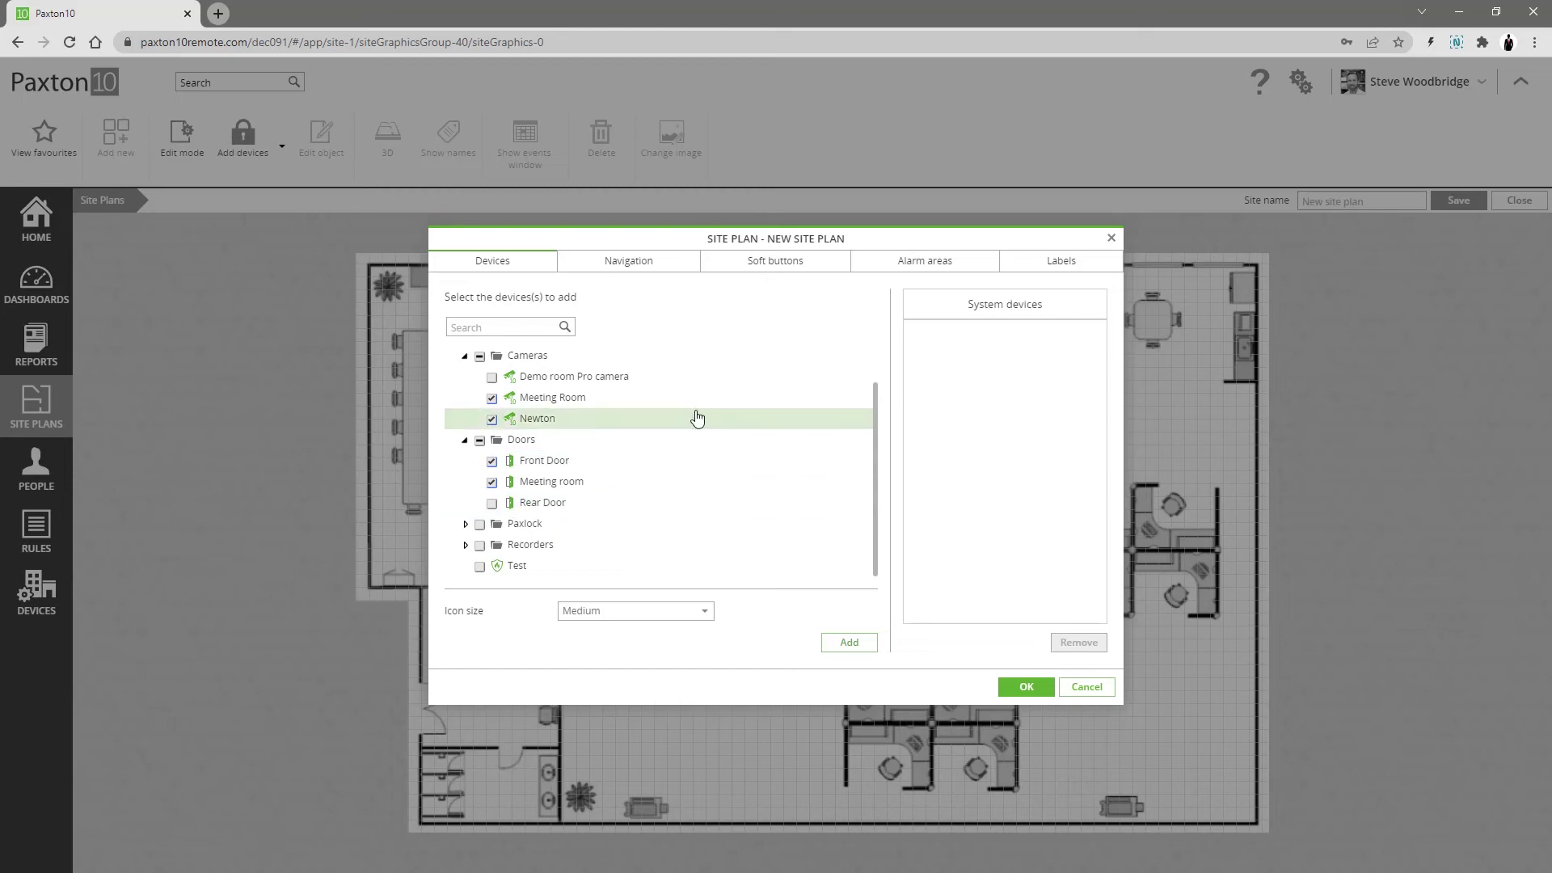
left_click(873, 640)
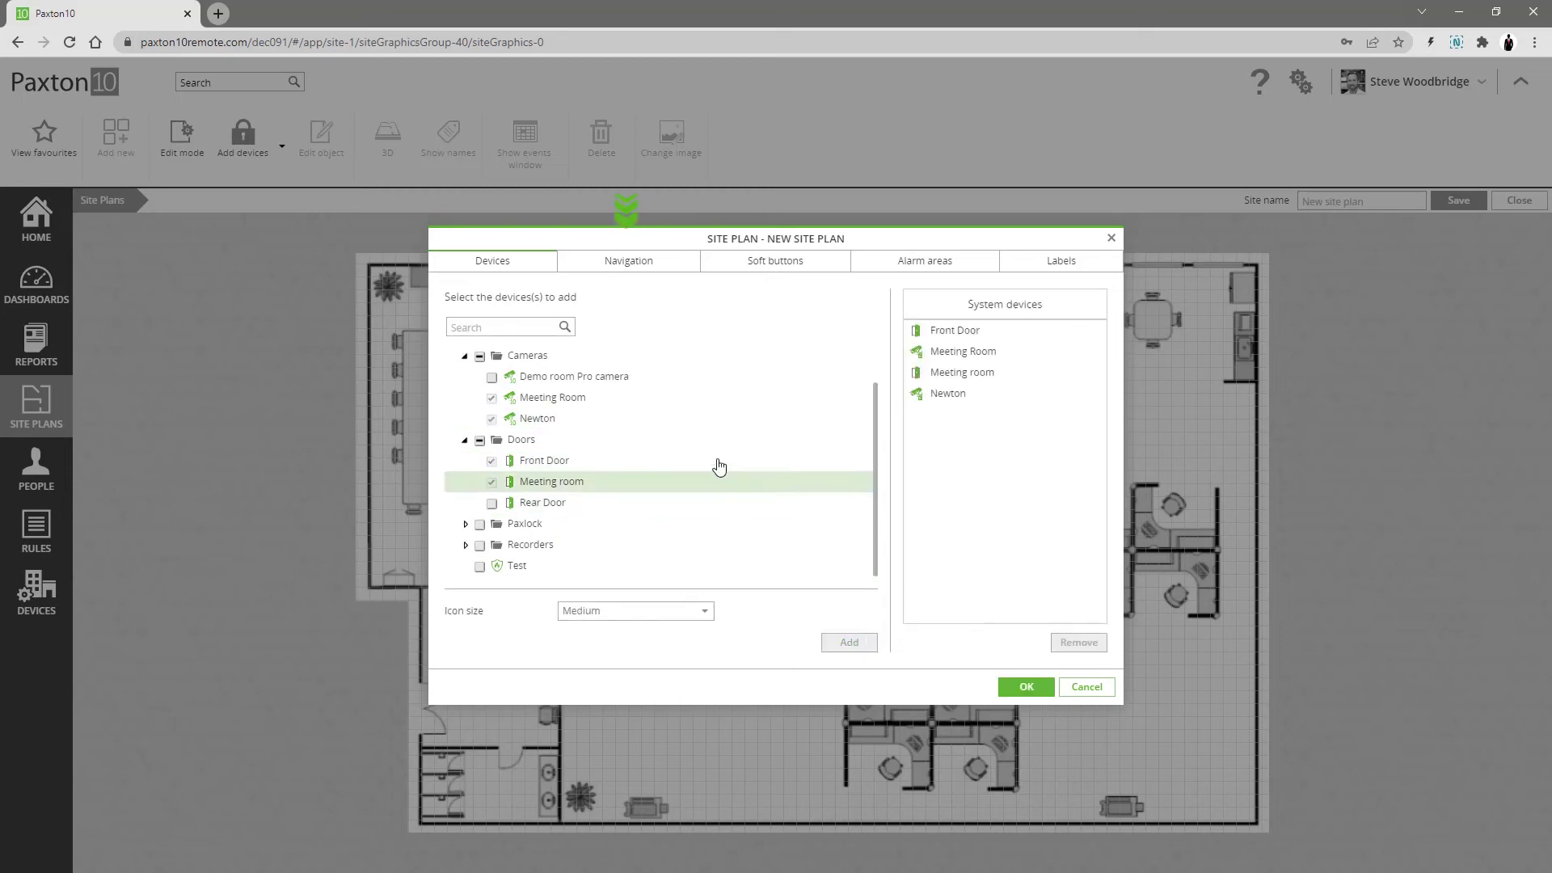
- Add a navigation link to Floor 2 with the up-left arrow icon
left_click(640, 266)
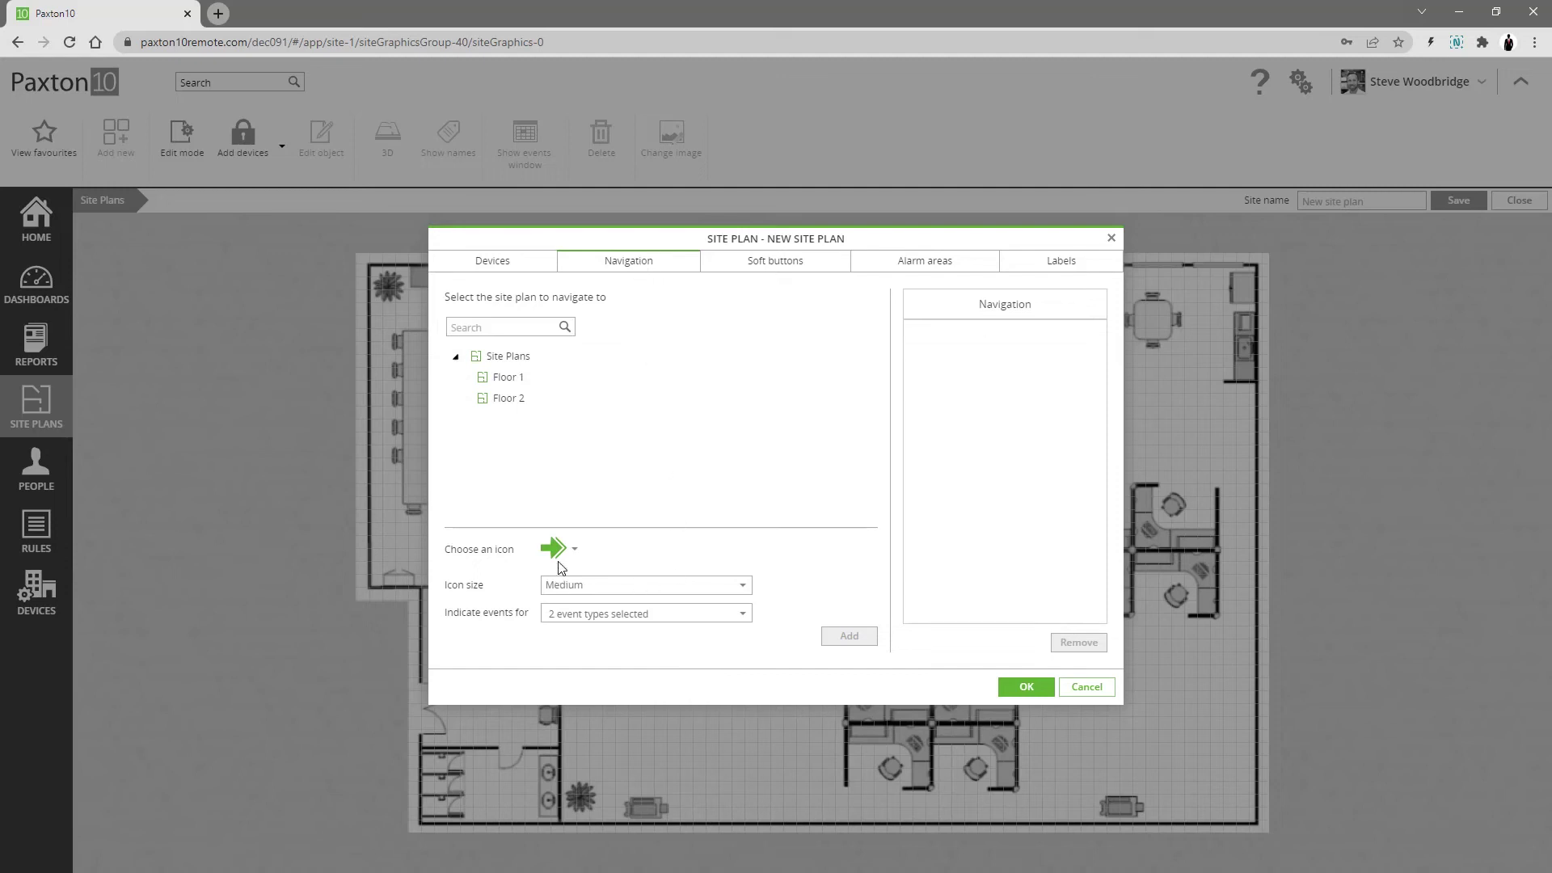
left_click(579, 554)
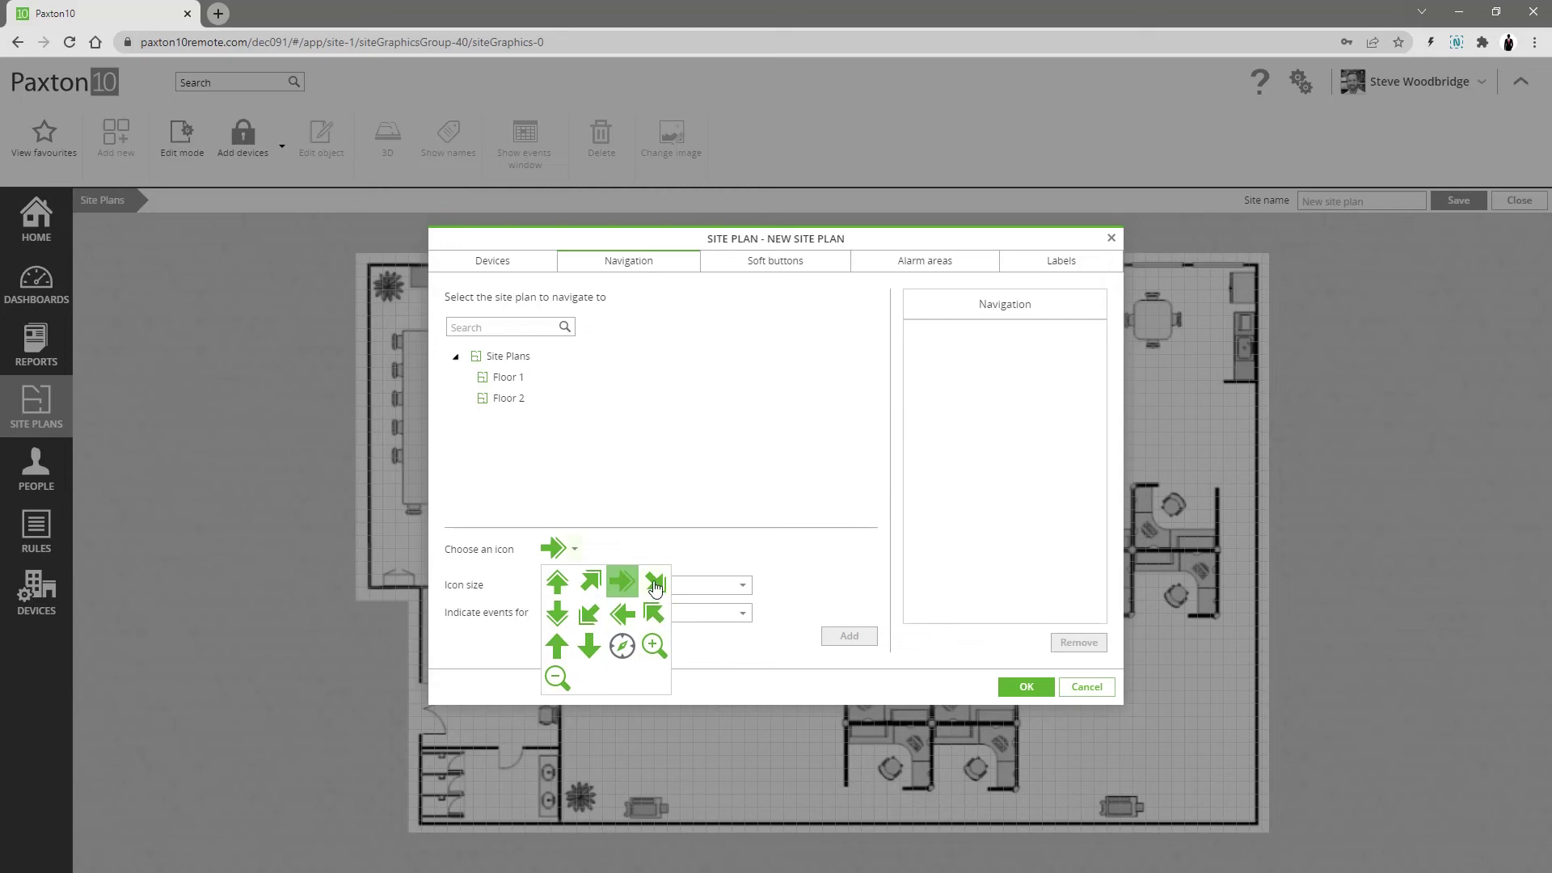
left_click(655, 617)
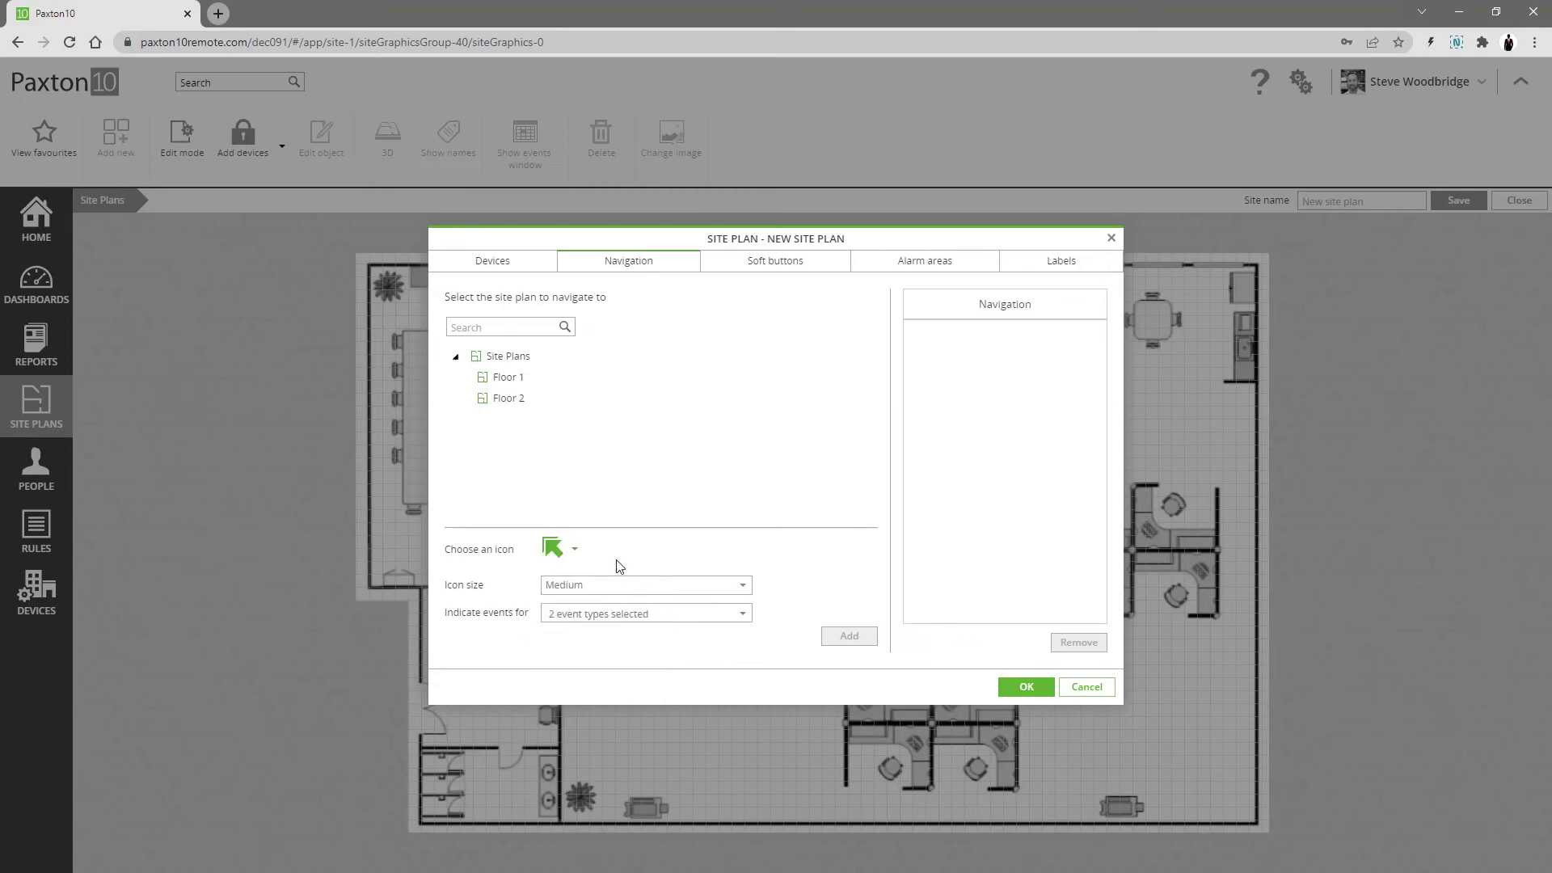
left_click(507, 401)
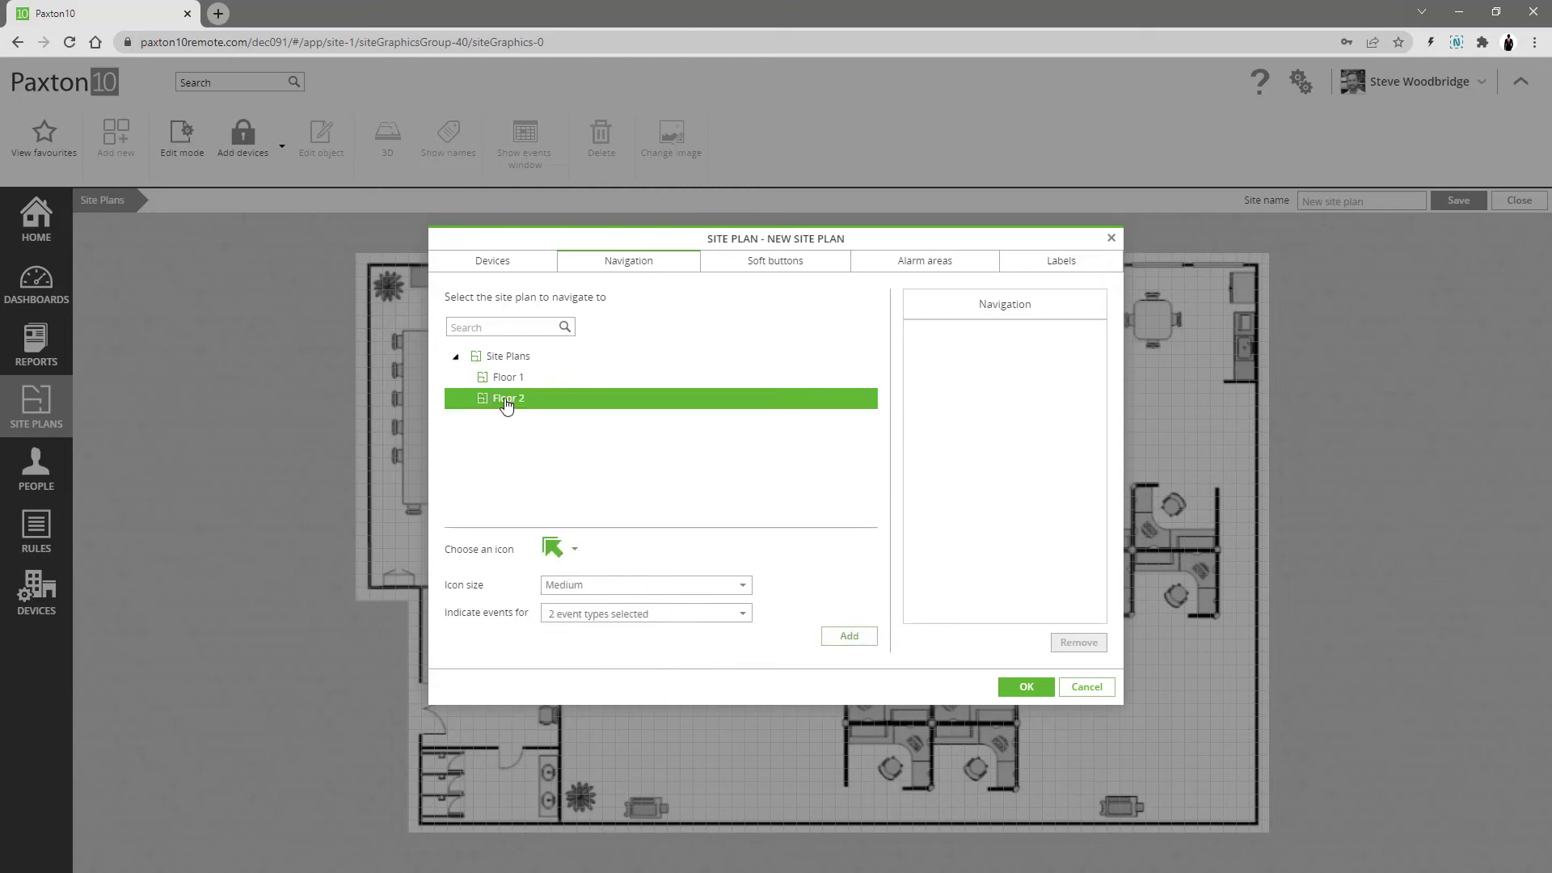
left_click(836, 636)
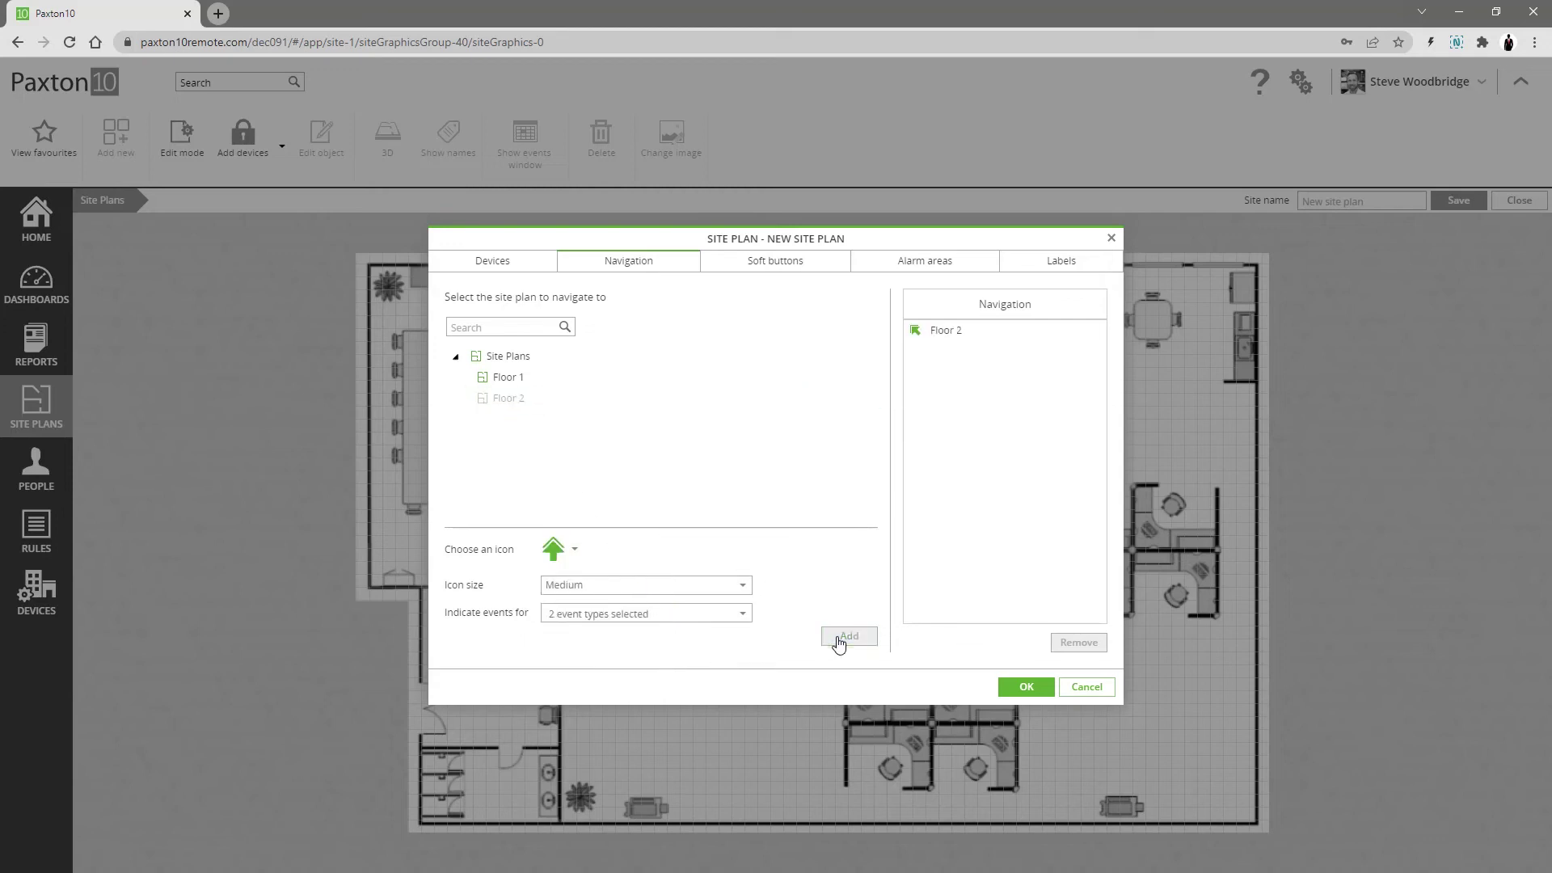
- Add a blue Toggle roller shutter soft button to the site plan
left_click(774, 262)
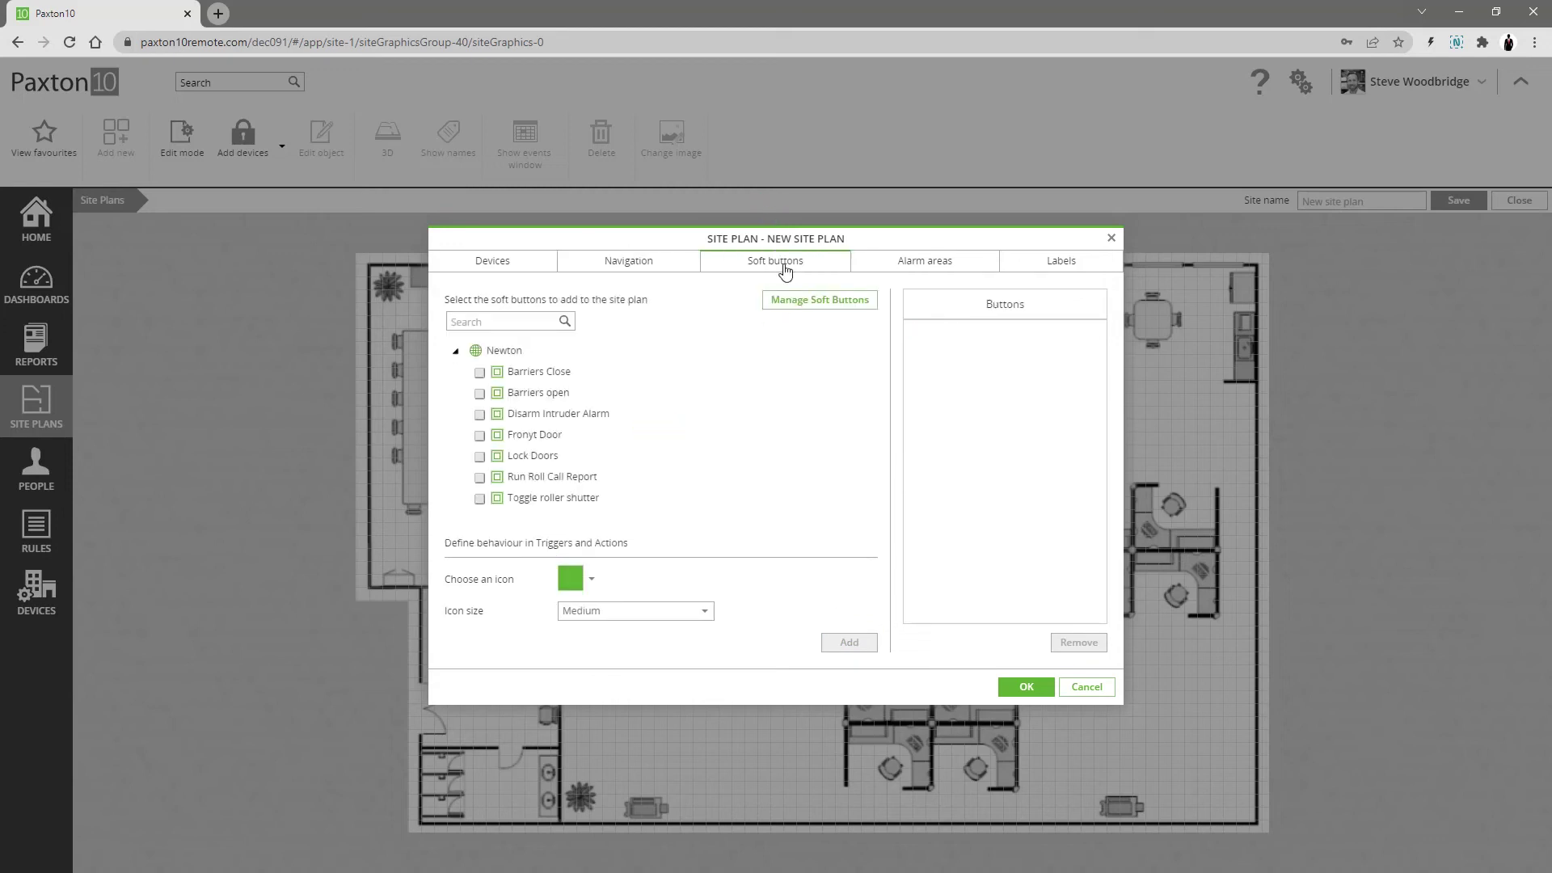
left_click(480, 501)
left_click(591, 581)
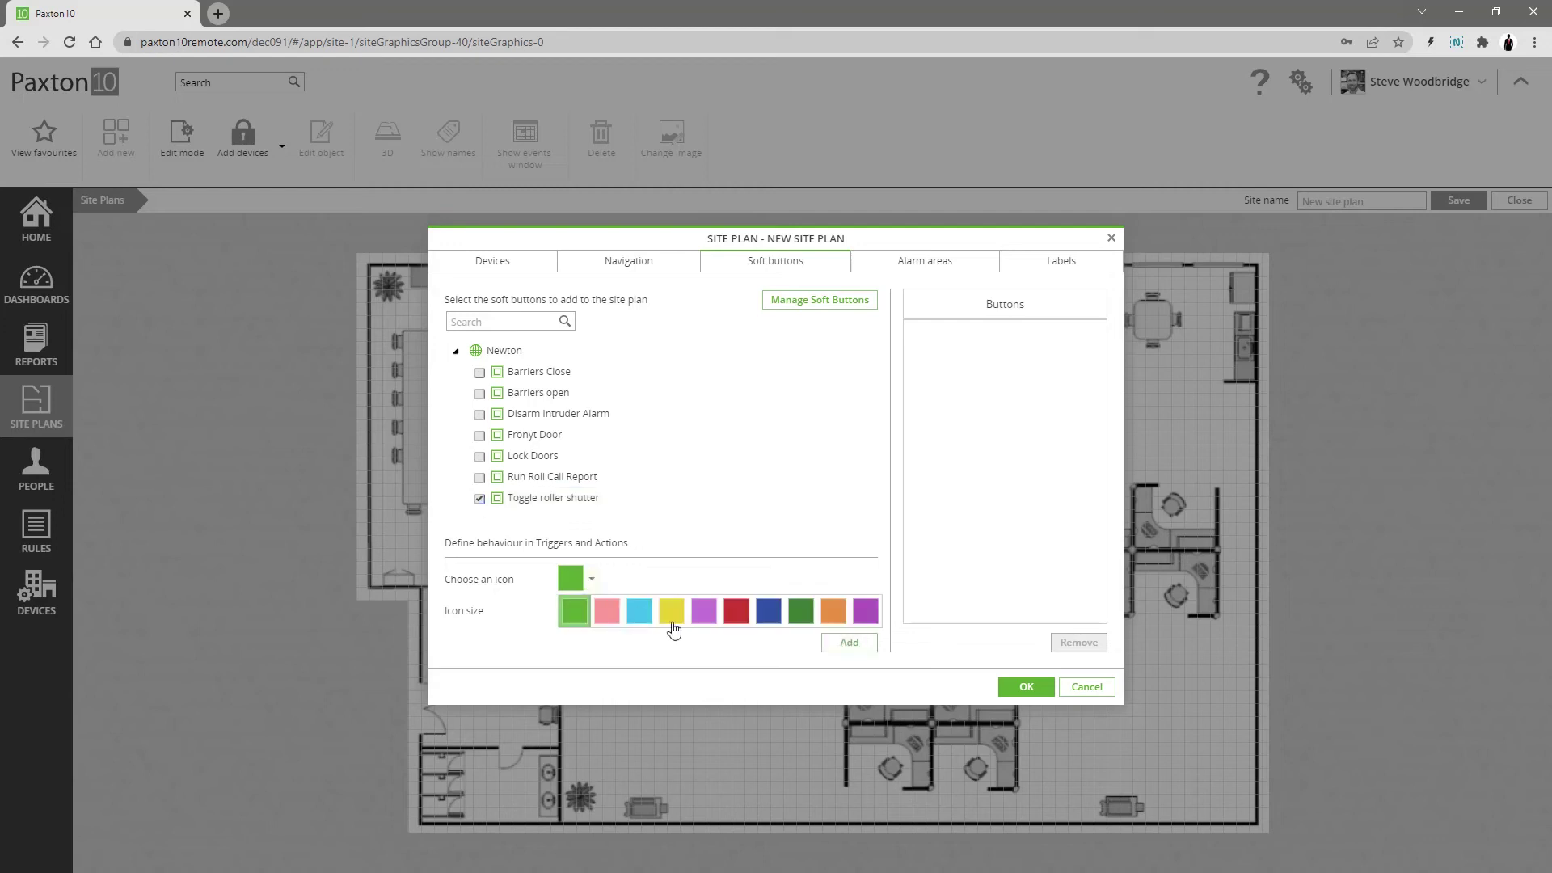
left_click(762, 618)
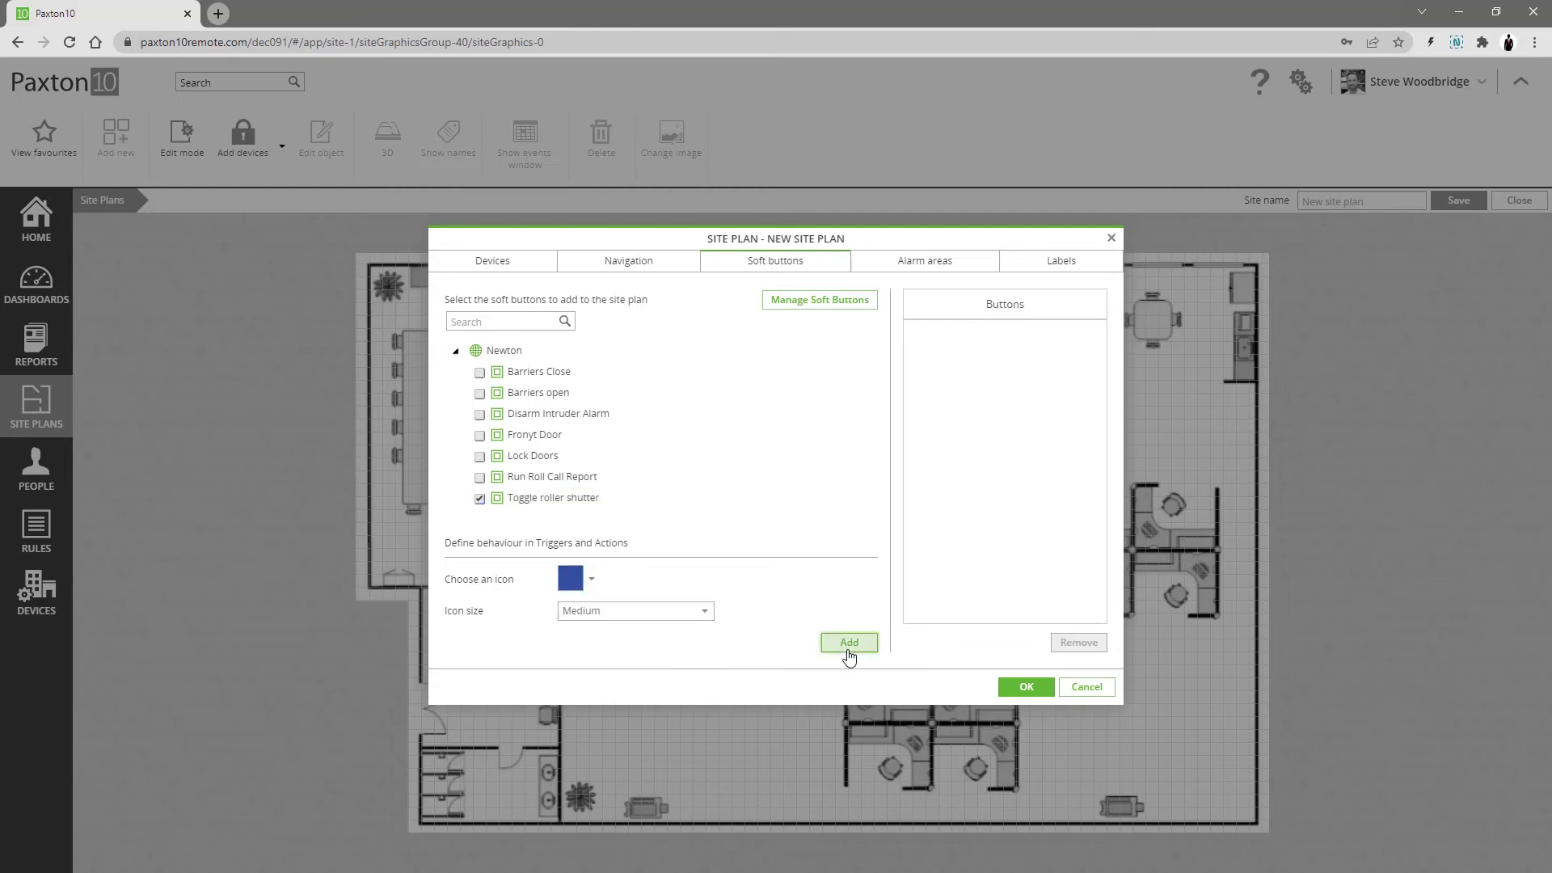
left_click(849, 642)
left_click(904, 270)
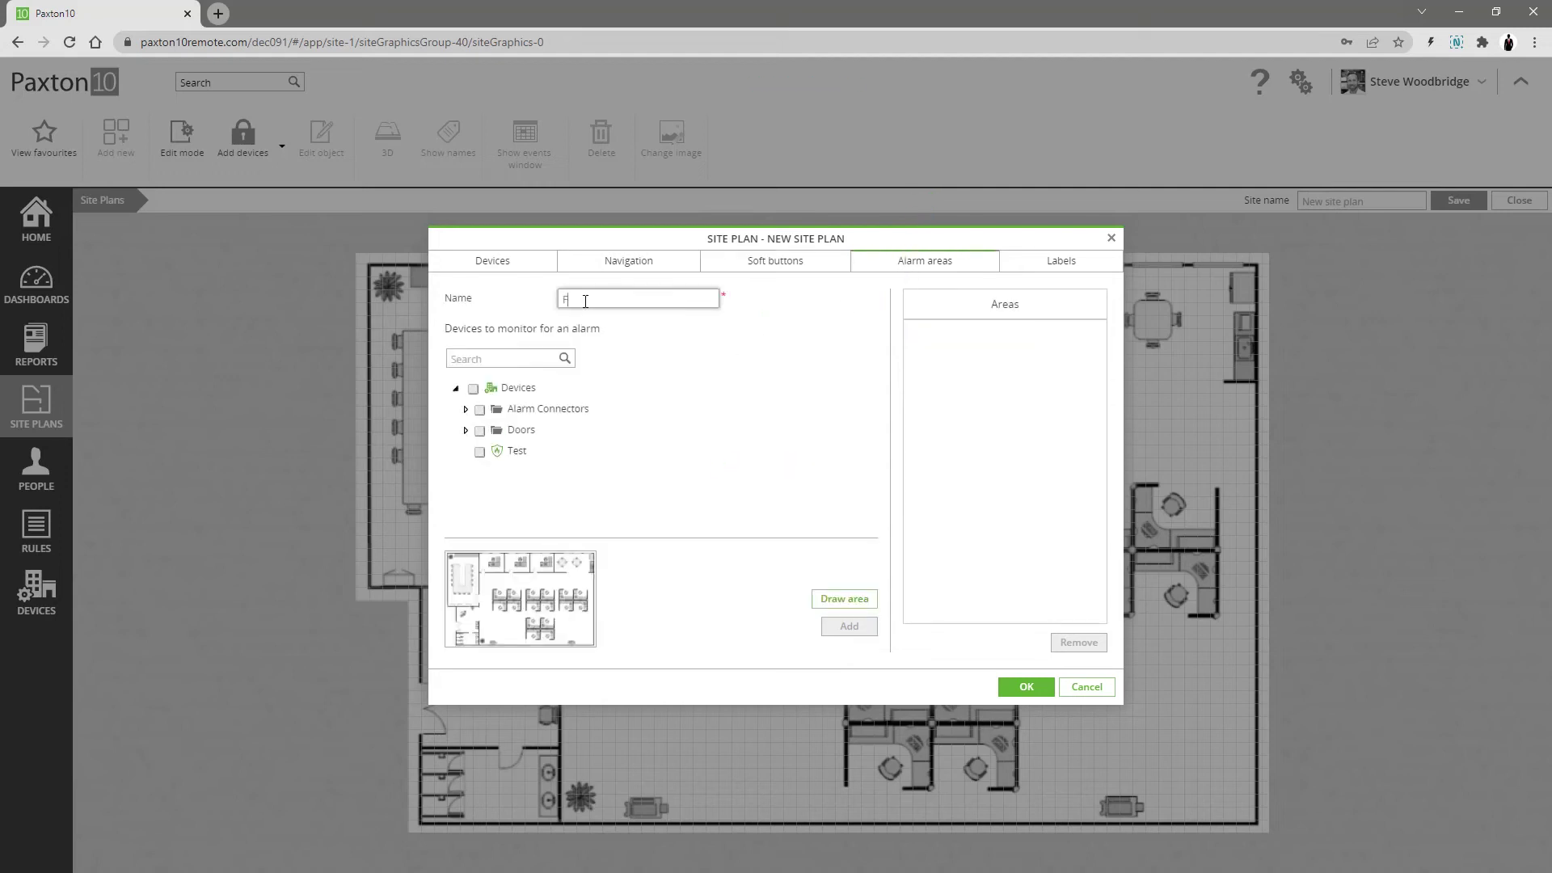
- Draw the Fire alarm area over the whole plan, monitoring the Fire Alarm connector
left_click(466, 409)
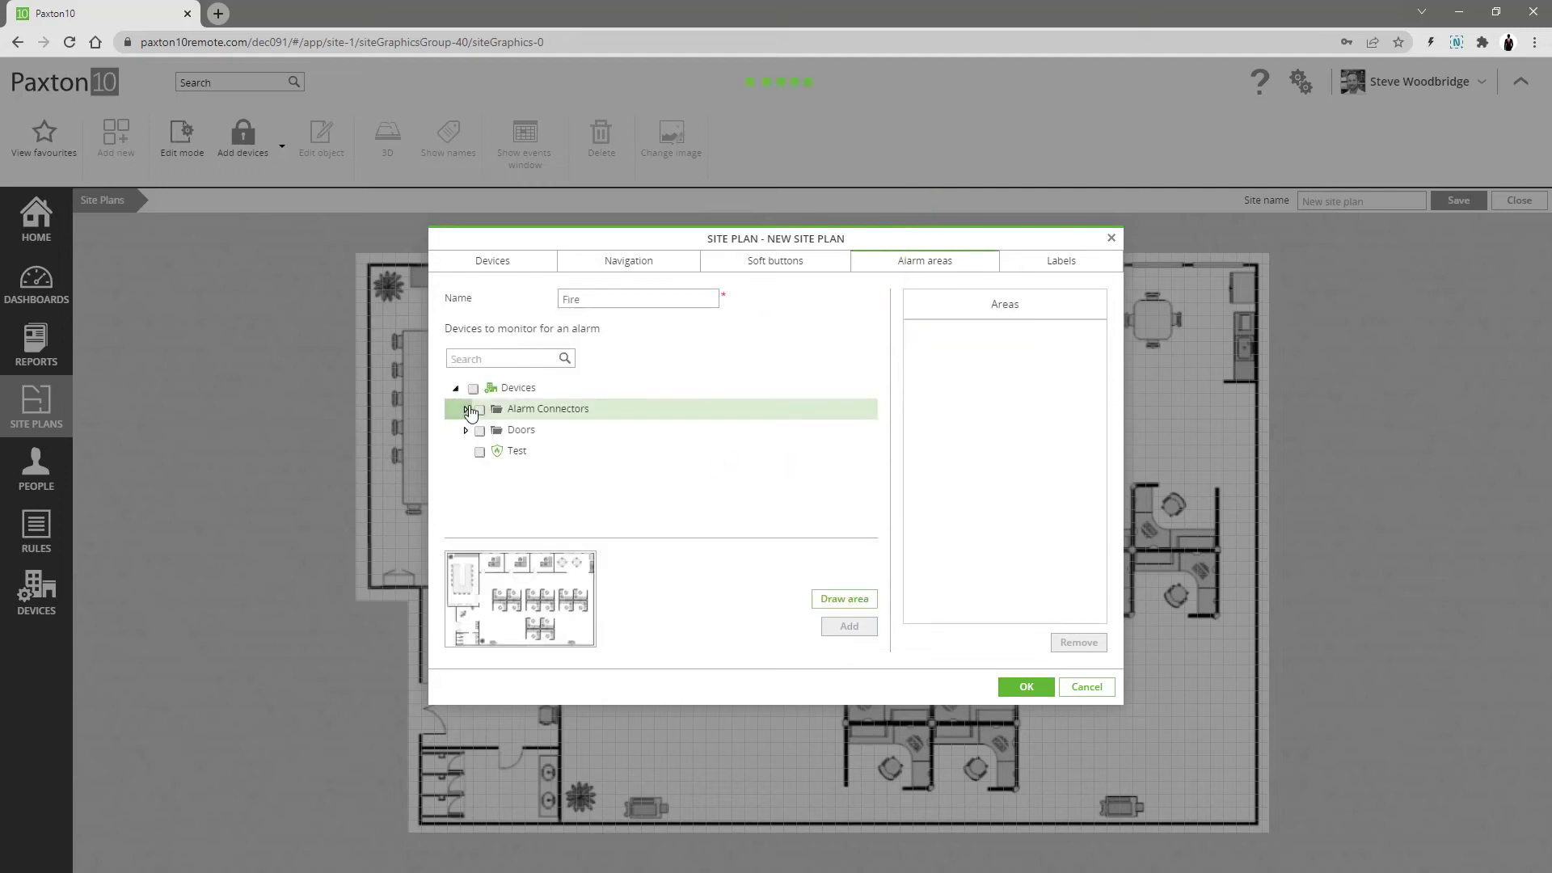
left_click(844, 599)
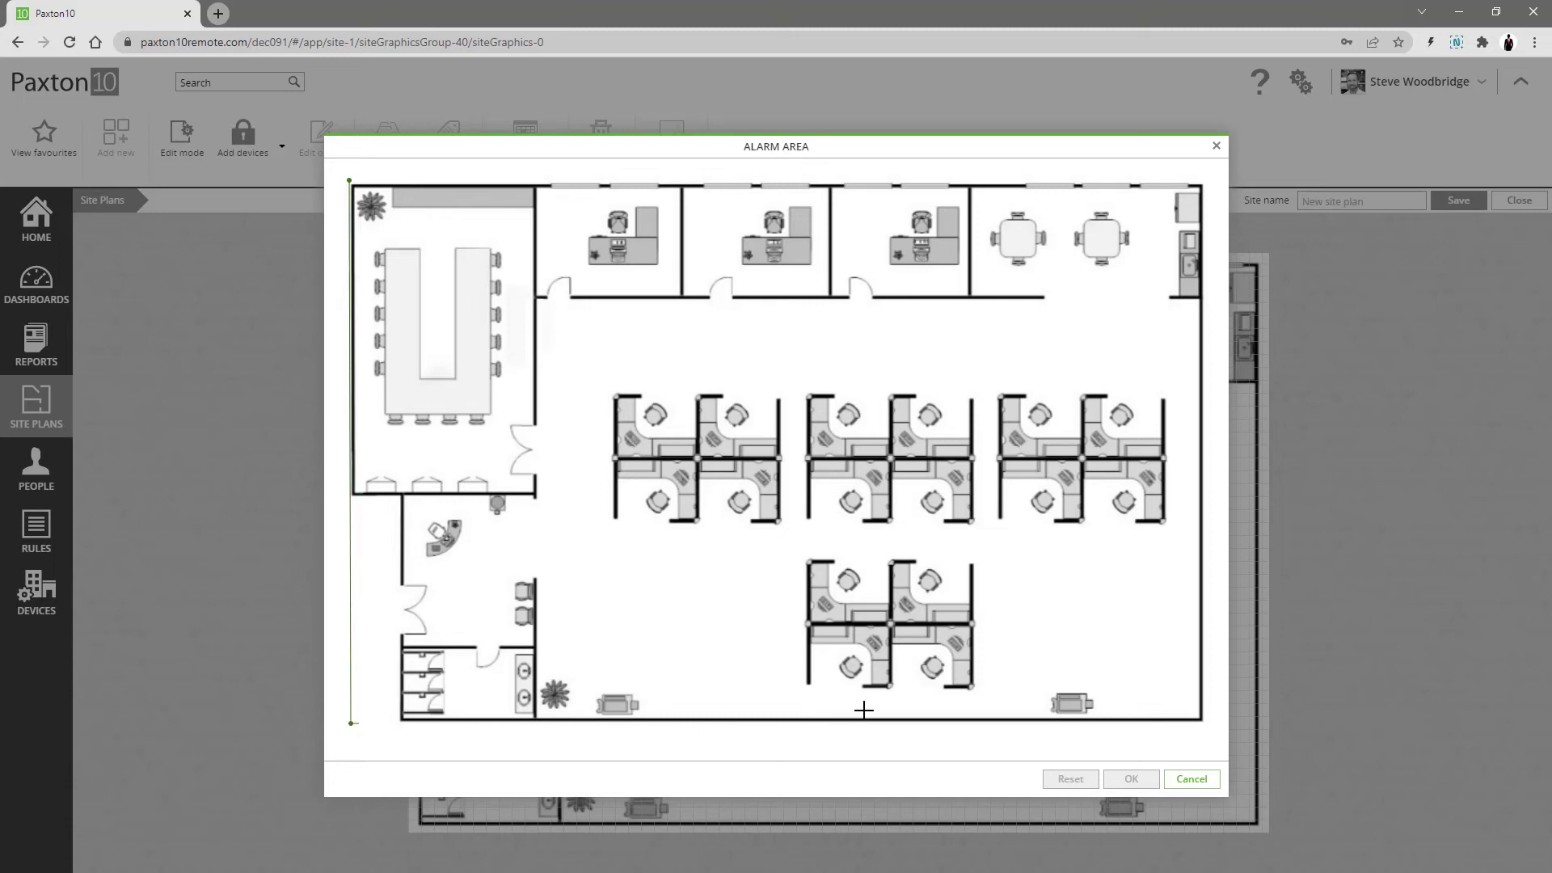
left_click(1204, 722)
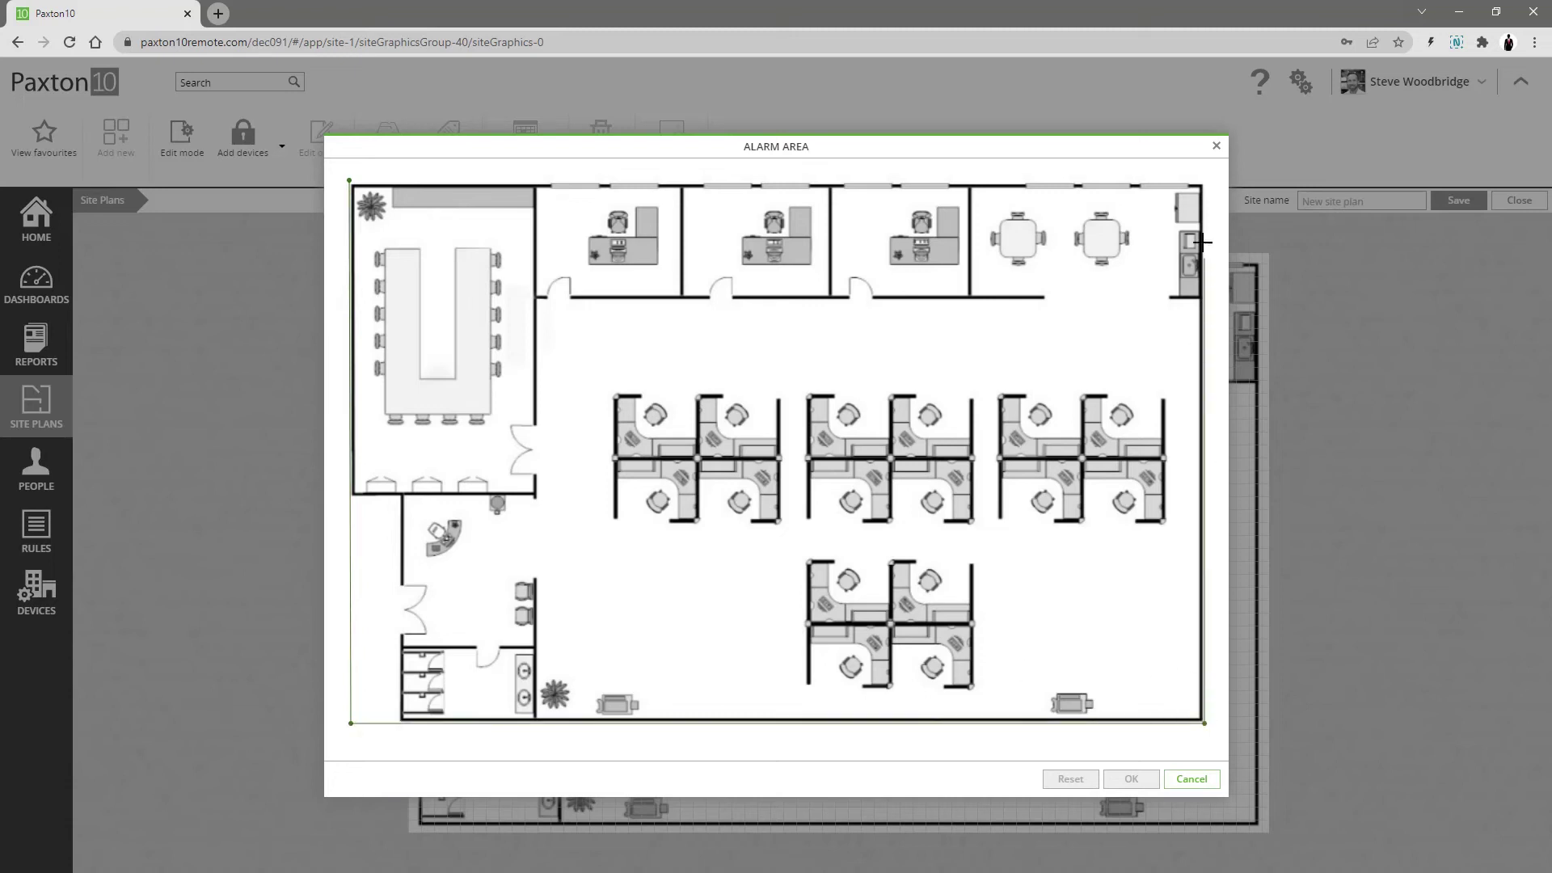
left_click(1201, 178)
left_click(349, 180)
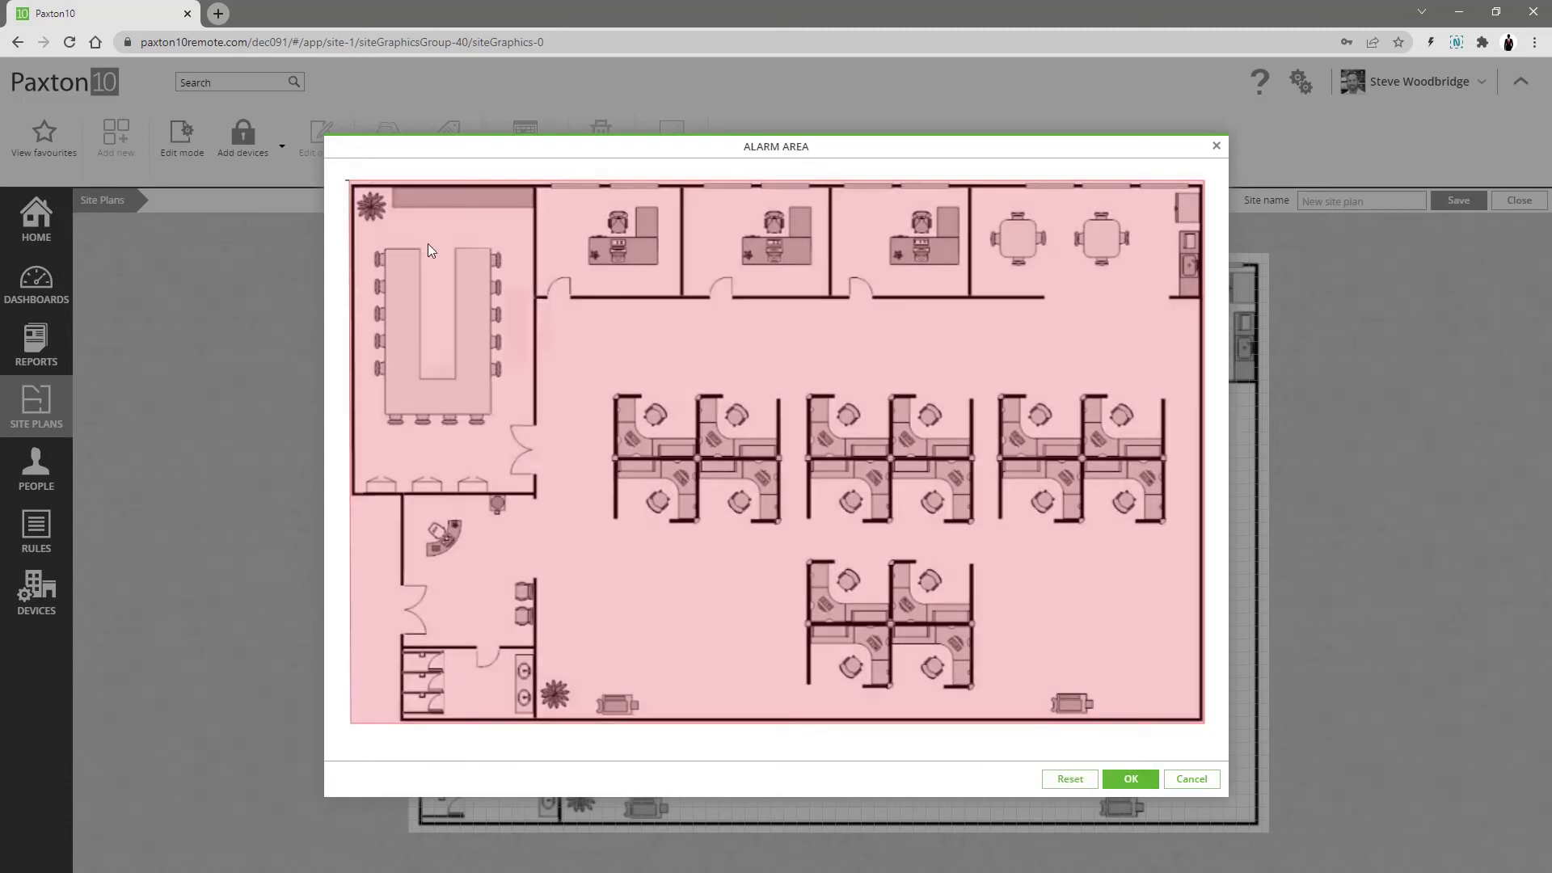
left_click(1130, 780)
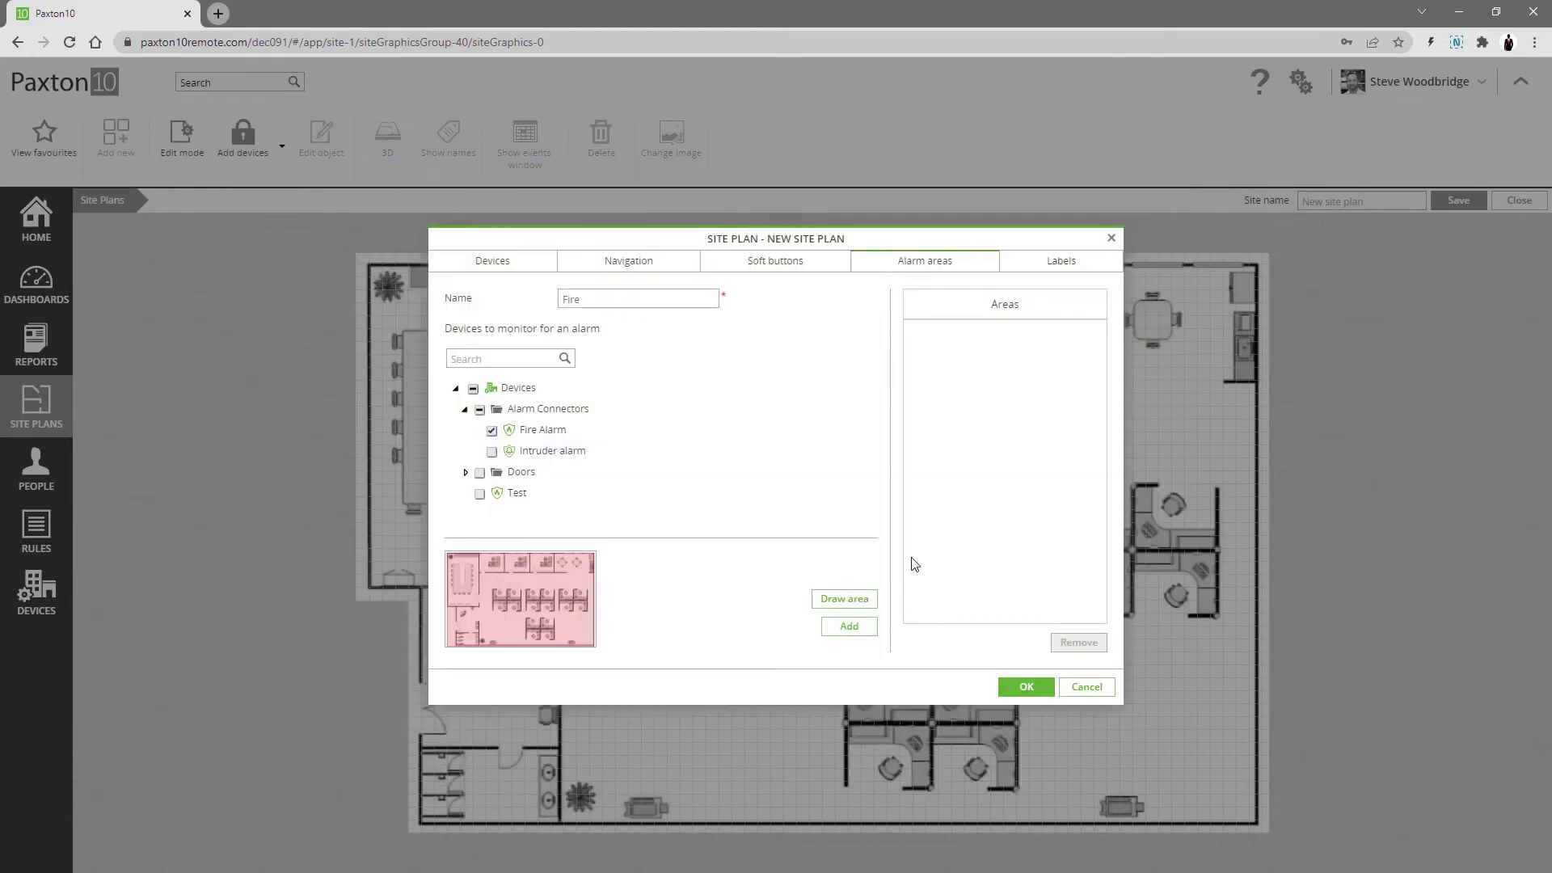
- Add a text label reading 'Please turn light off' to the Labels list
left_click(1067, 271)
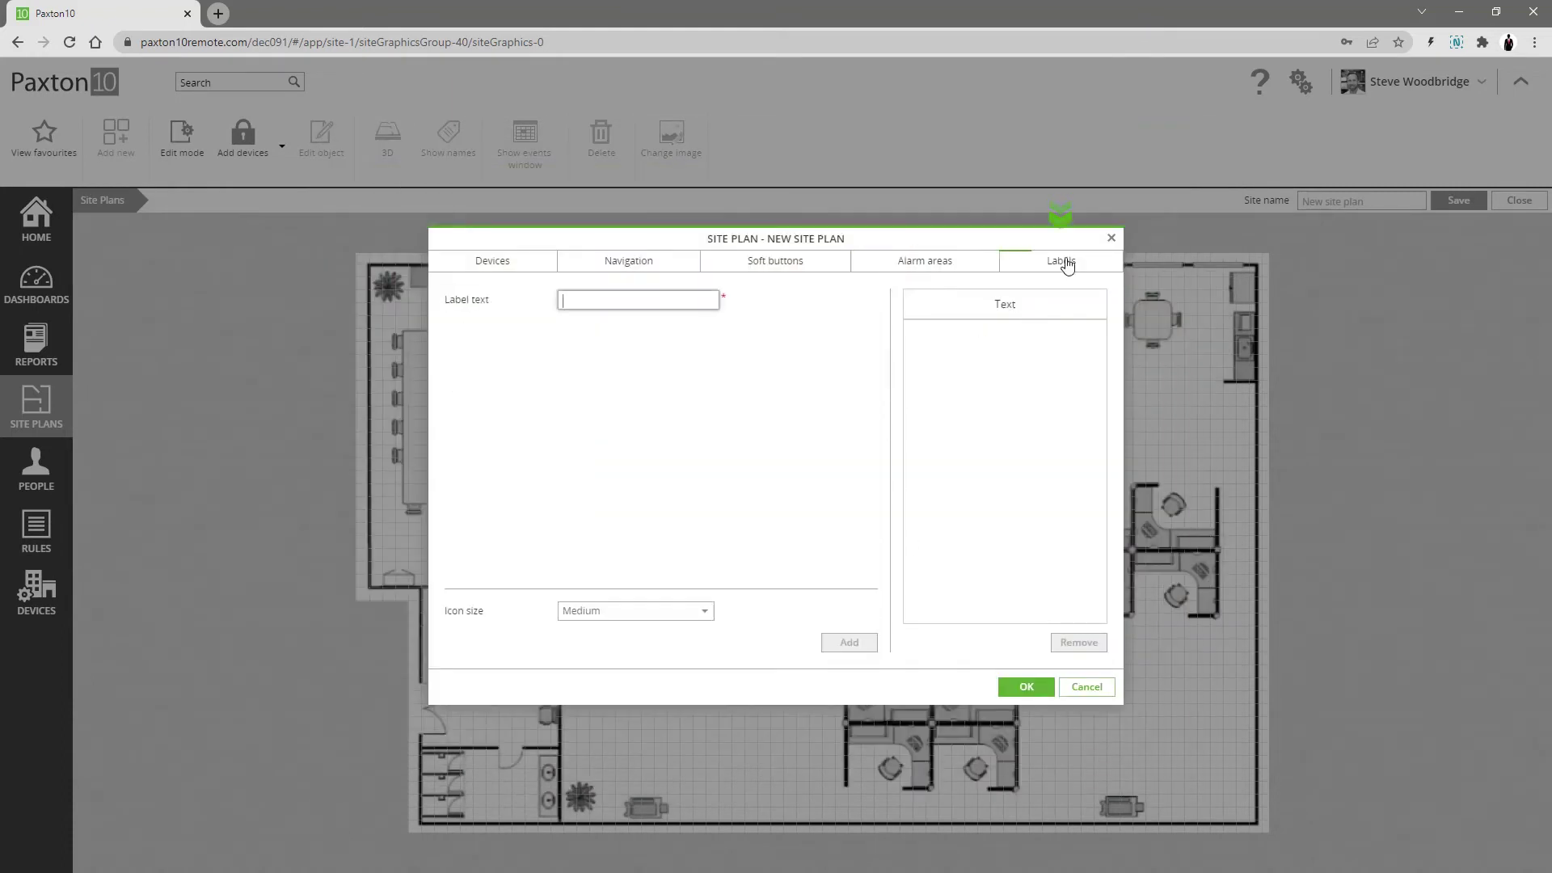
type("Please tu")
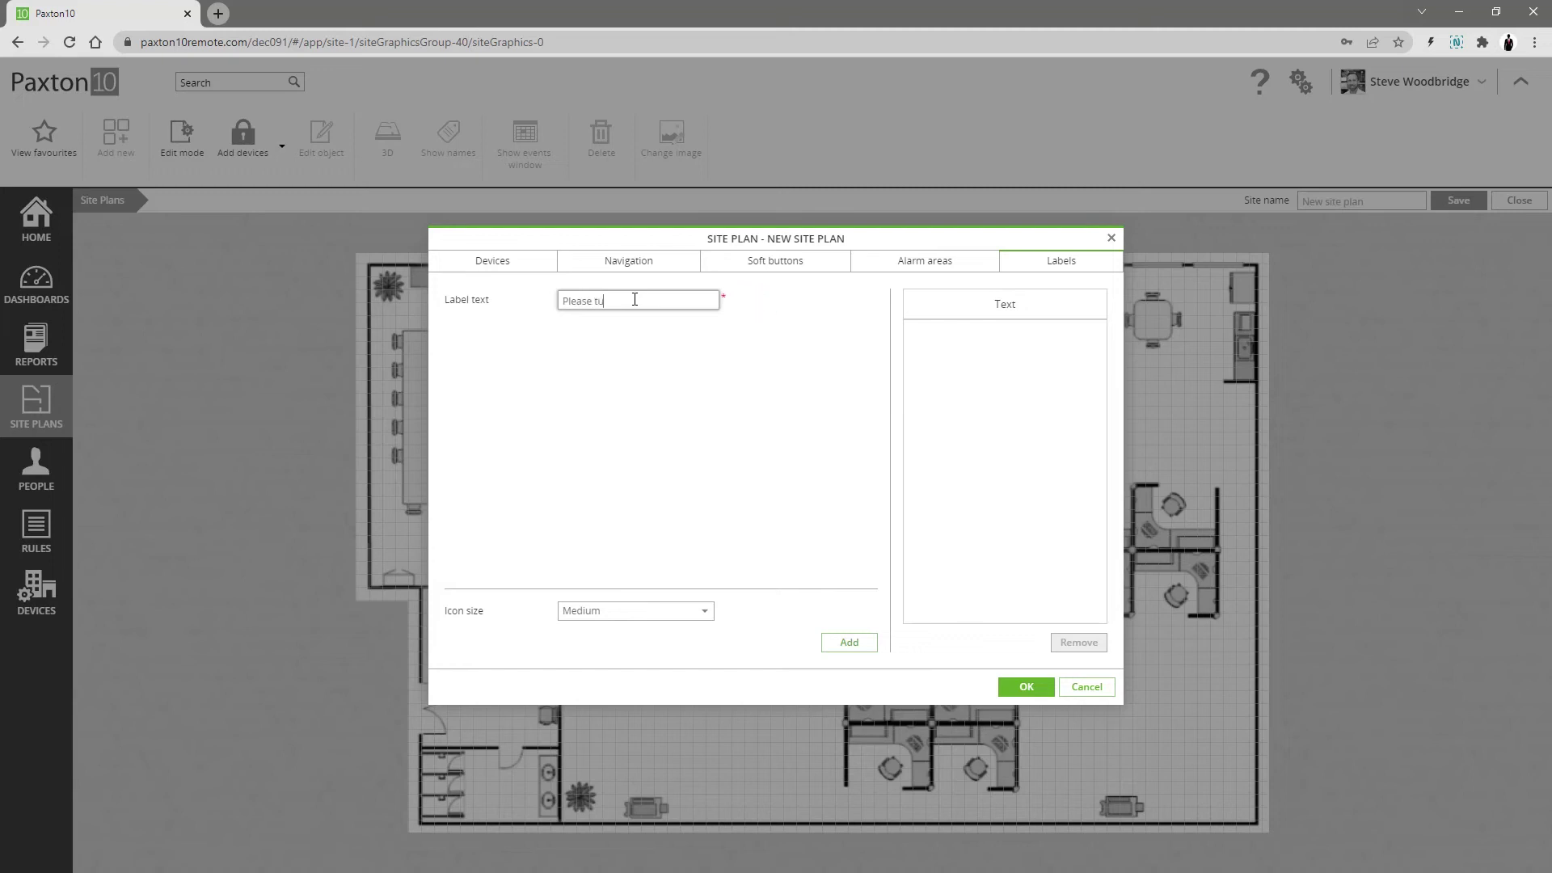
type("rn light off")
left_click(848, 642)
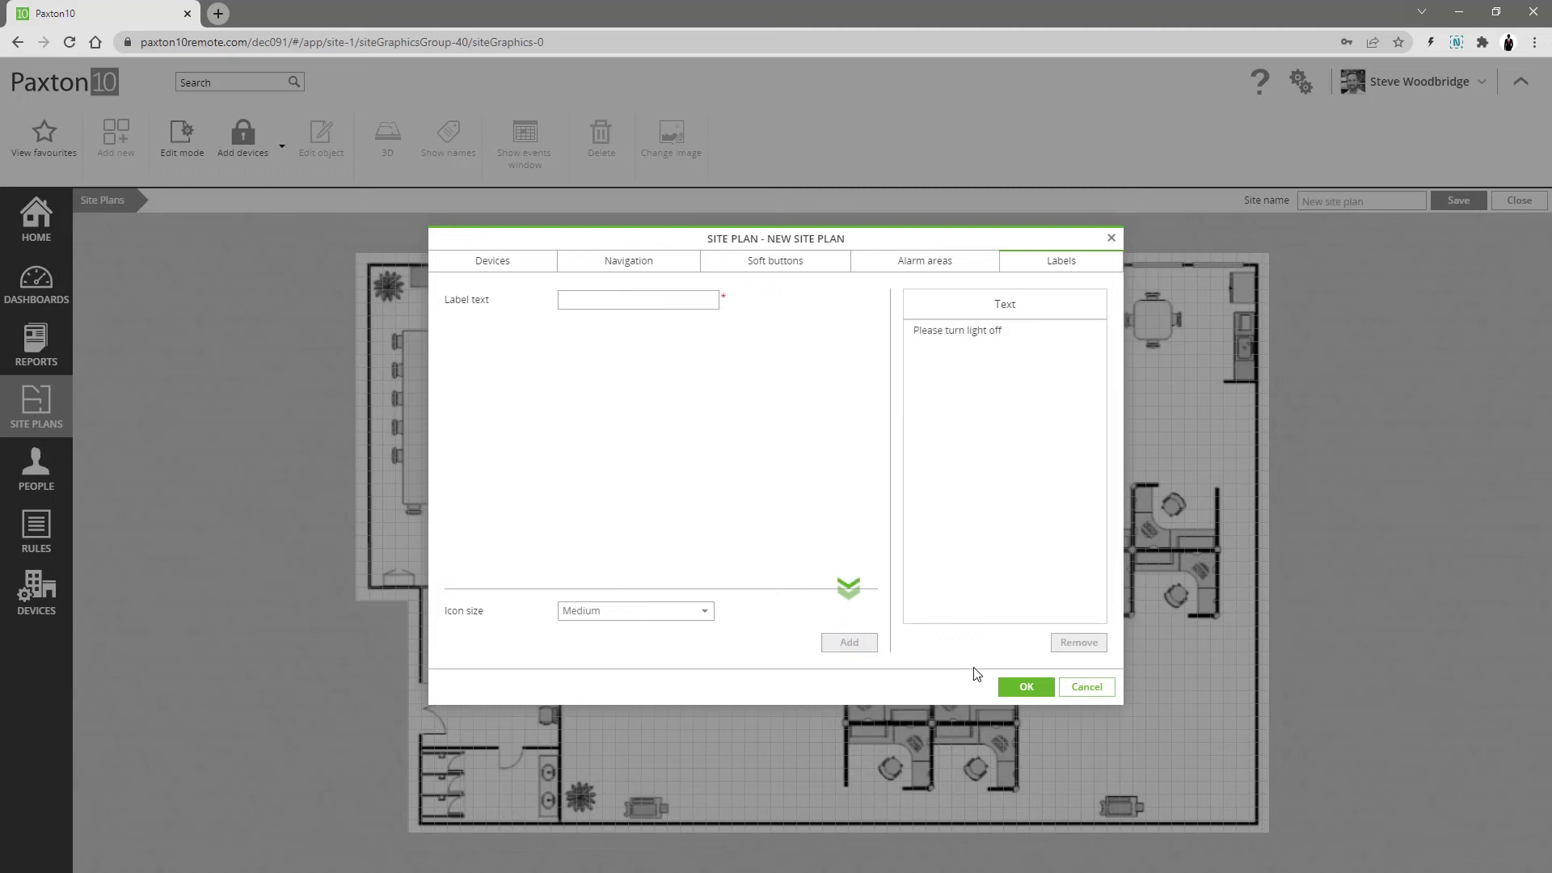
- Place the roller-shutter button, light-off label, Newton camera, Meeting room door and Front Door on the plan
left_click(1024, 688)
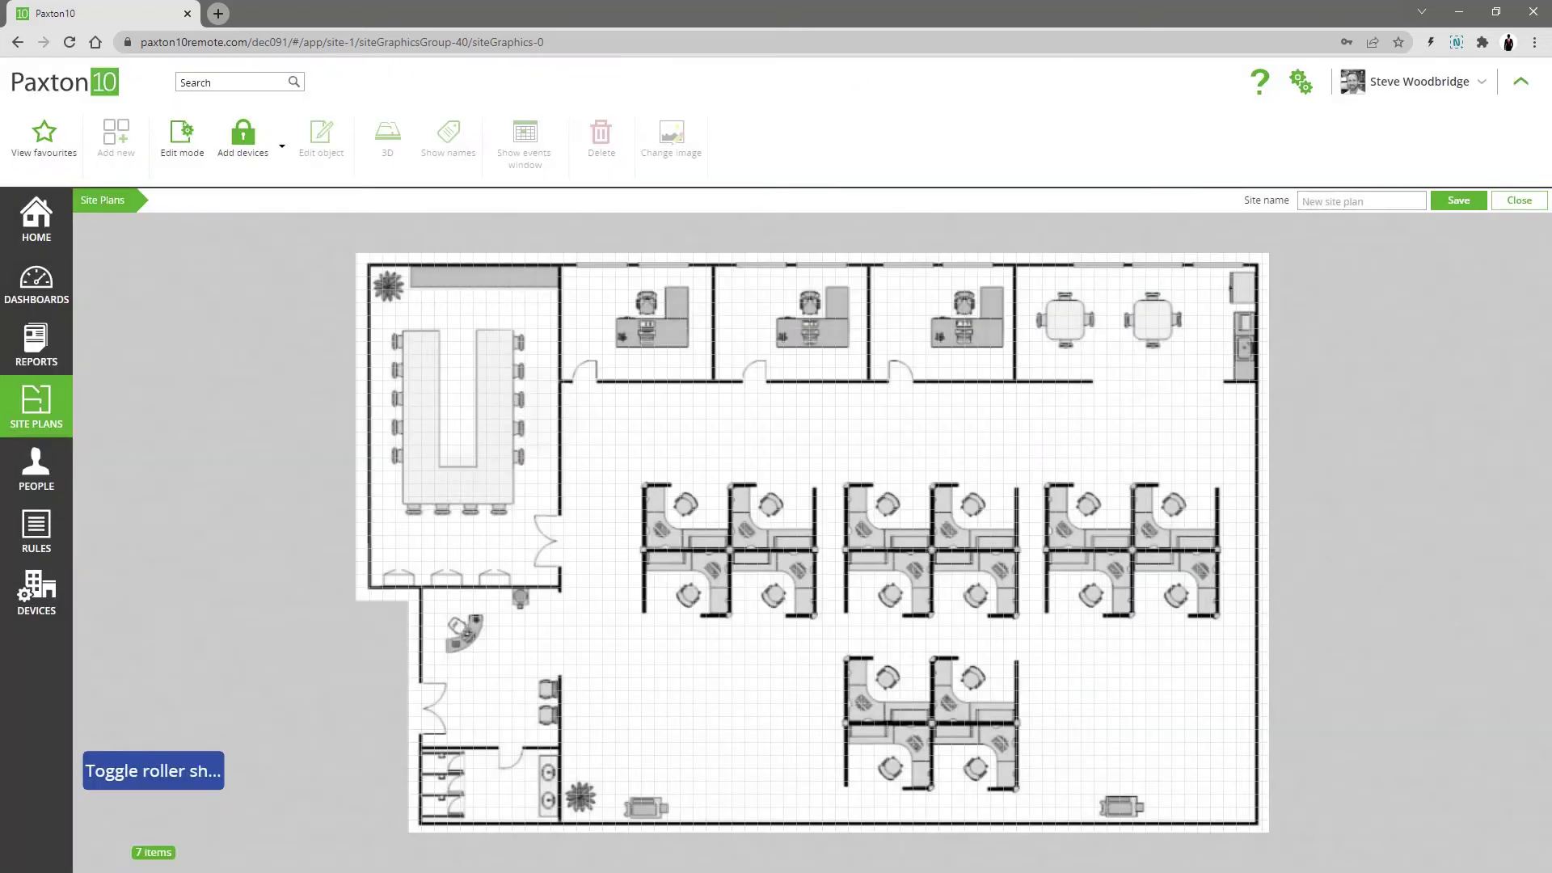
left_click_drag(166, 759, 1200, 788)
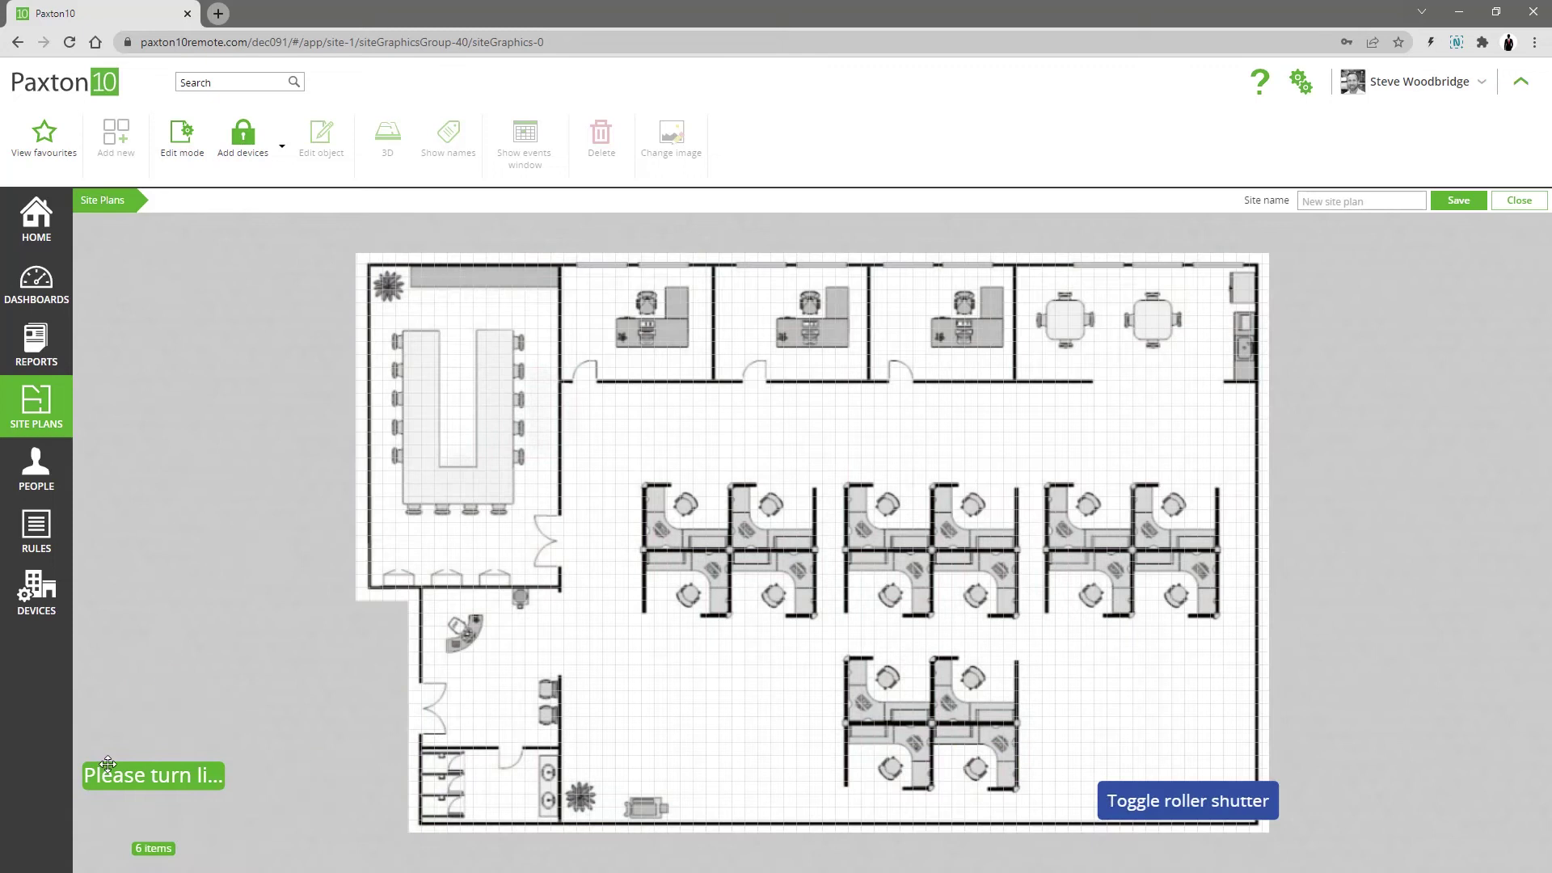
left_click_drag(153, 775, 1116, 754)
left_click_drag(139, 712, 378, 543)
left_click_drag(146, 730, 536, 297)
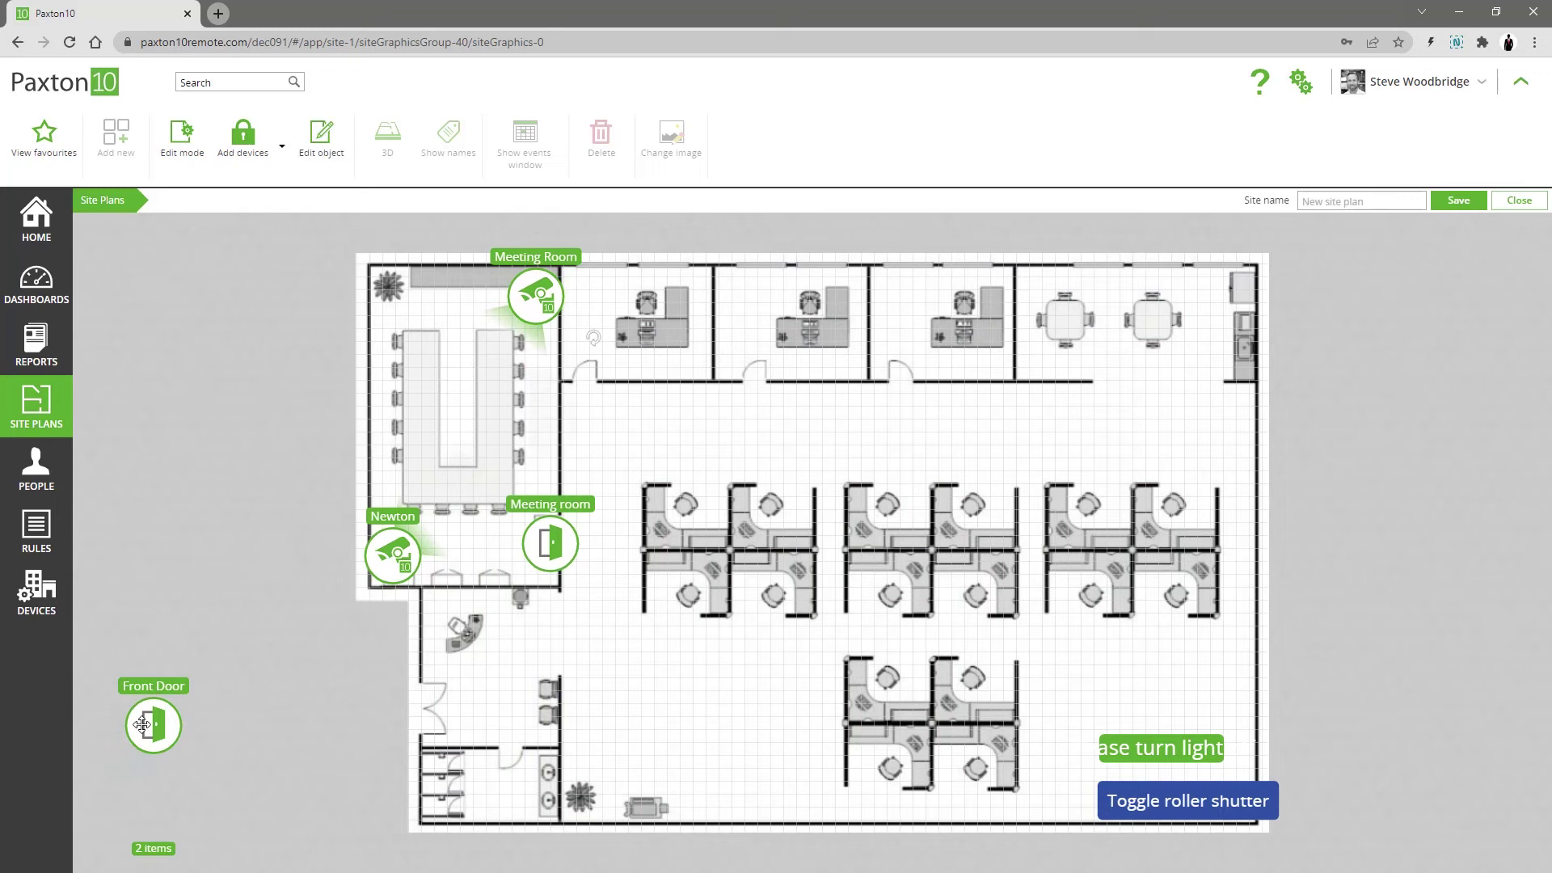
left_click_drag(142, 725, 1230, 339)
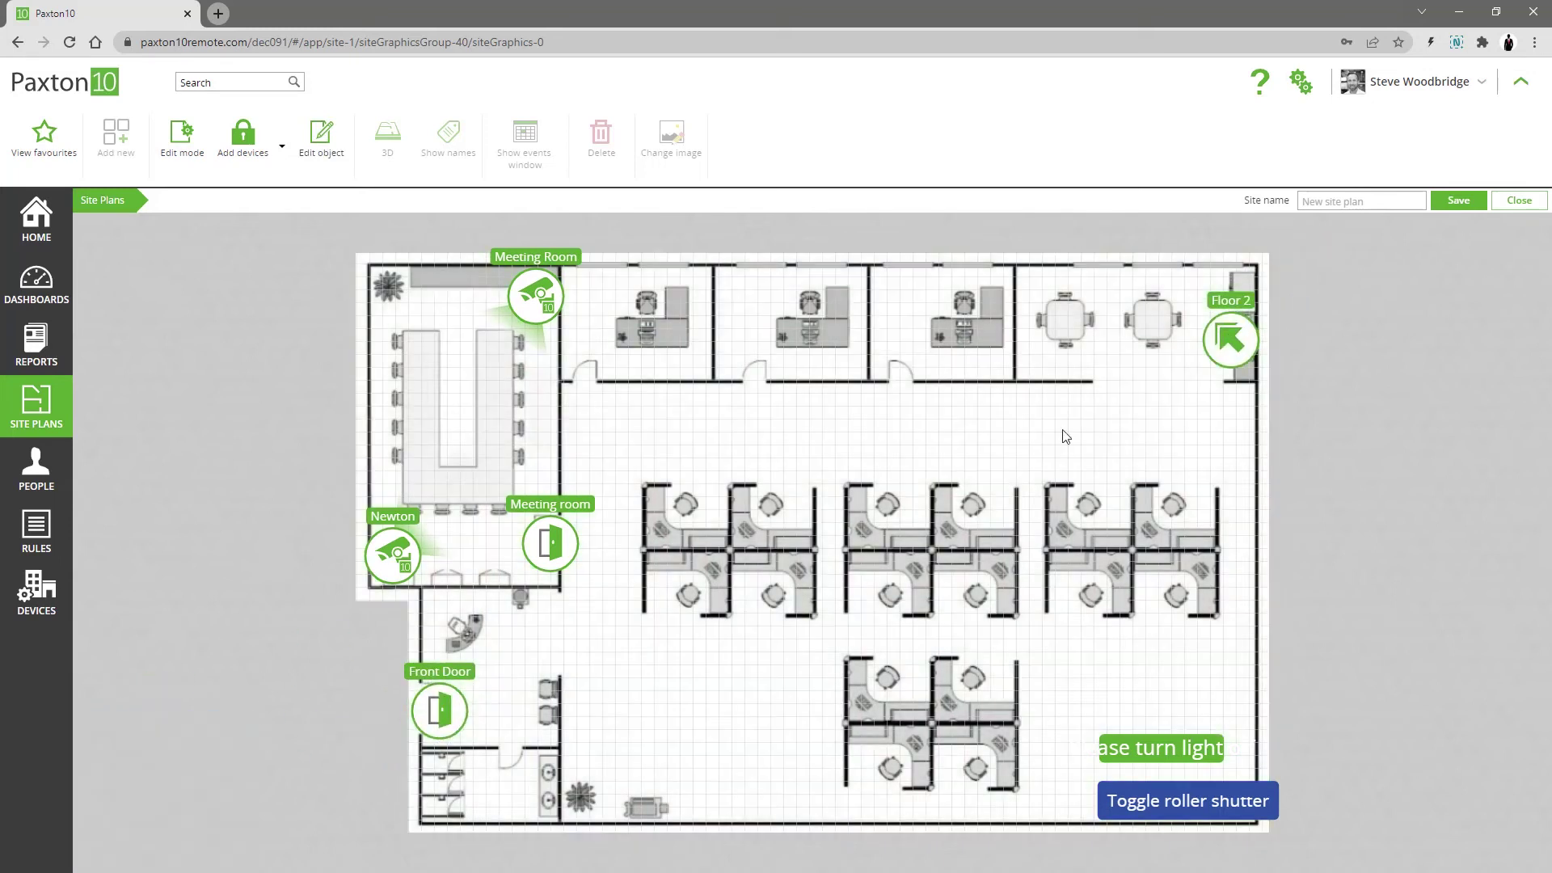
- Name the site plan 'New' and save it
left_click(1384, 200)
type("New")
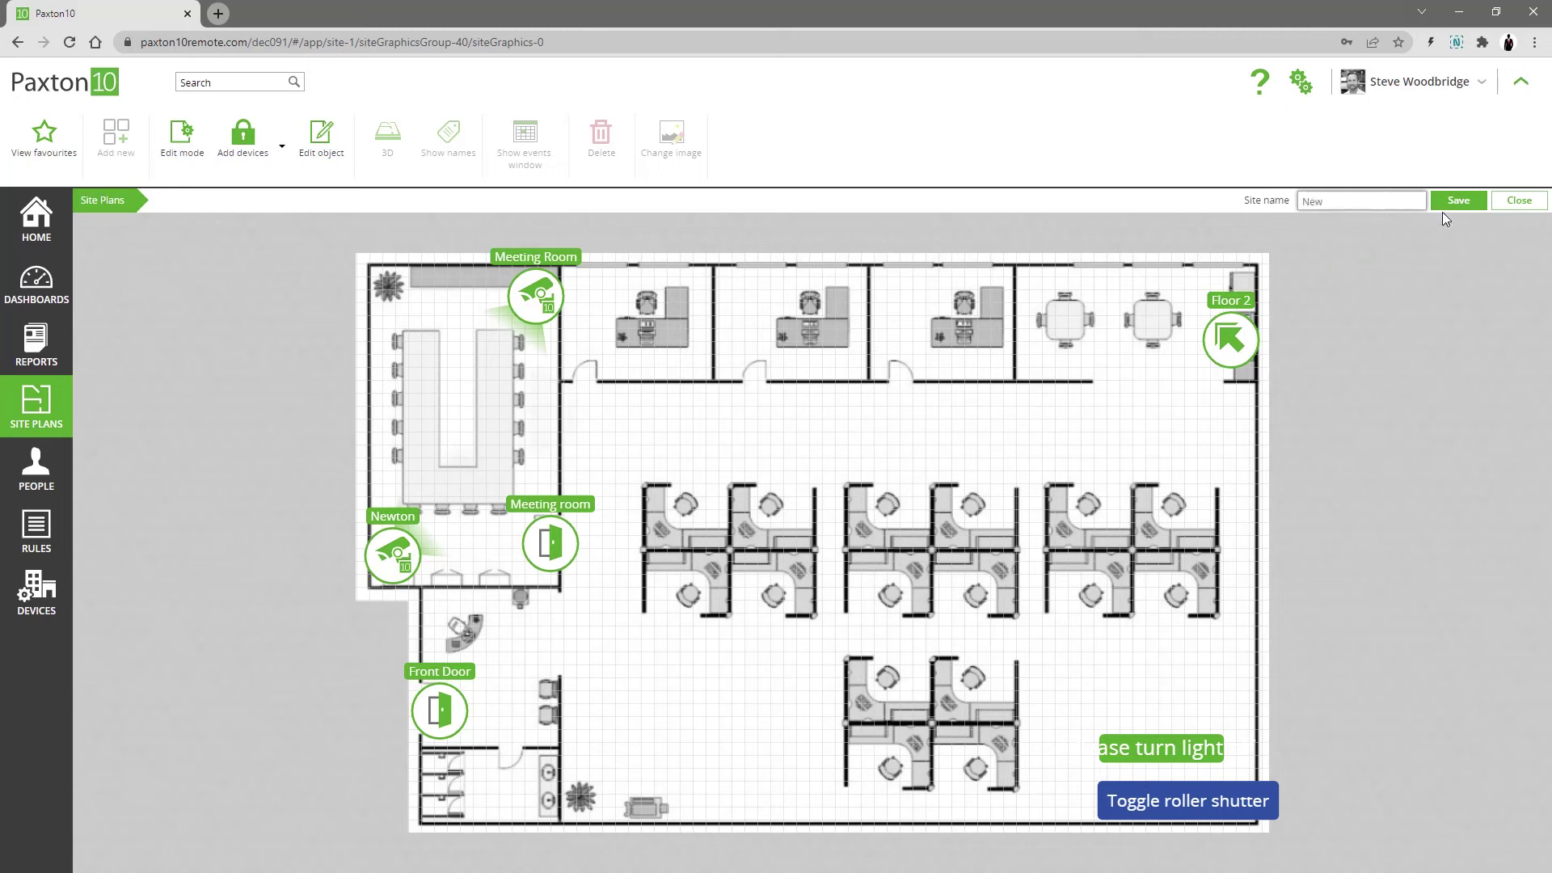
left_click(1448, 199)
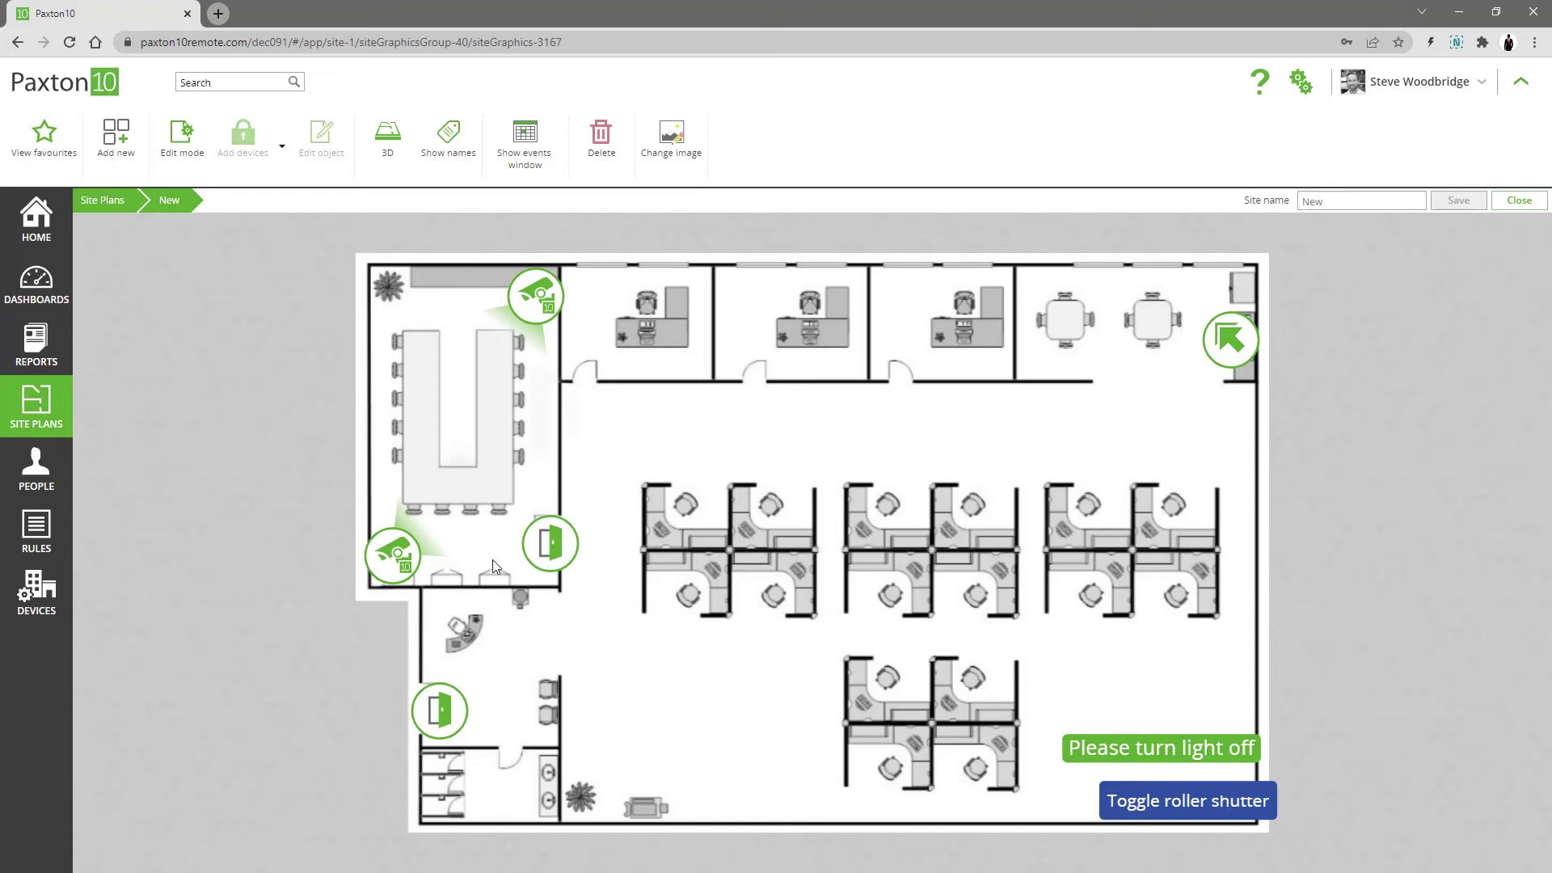
left_click(388, 145)
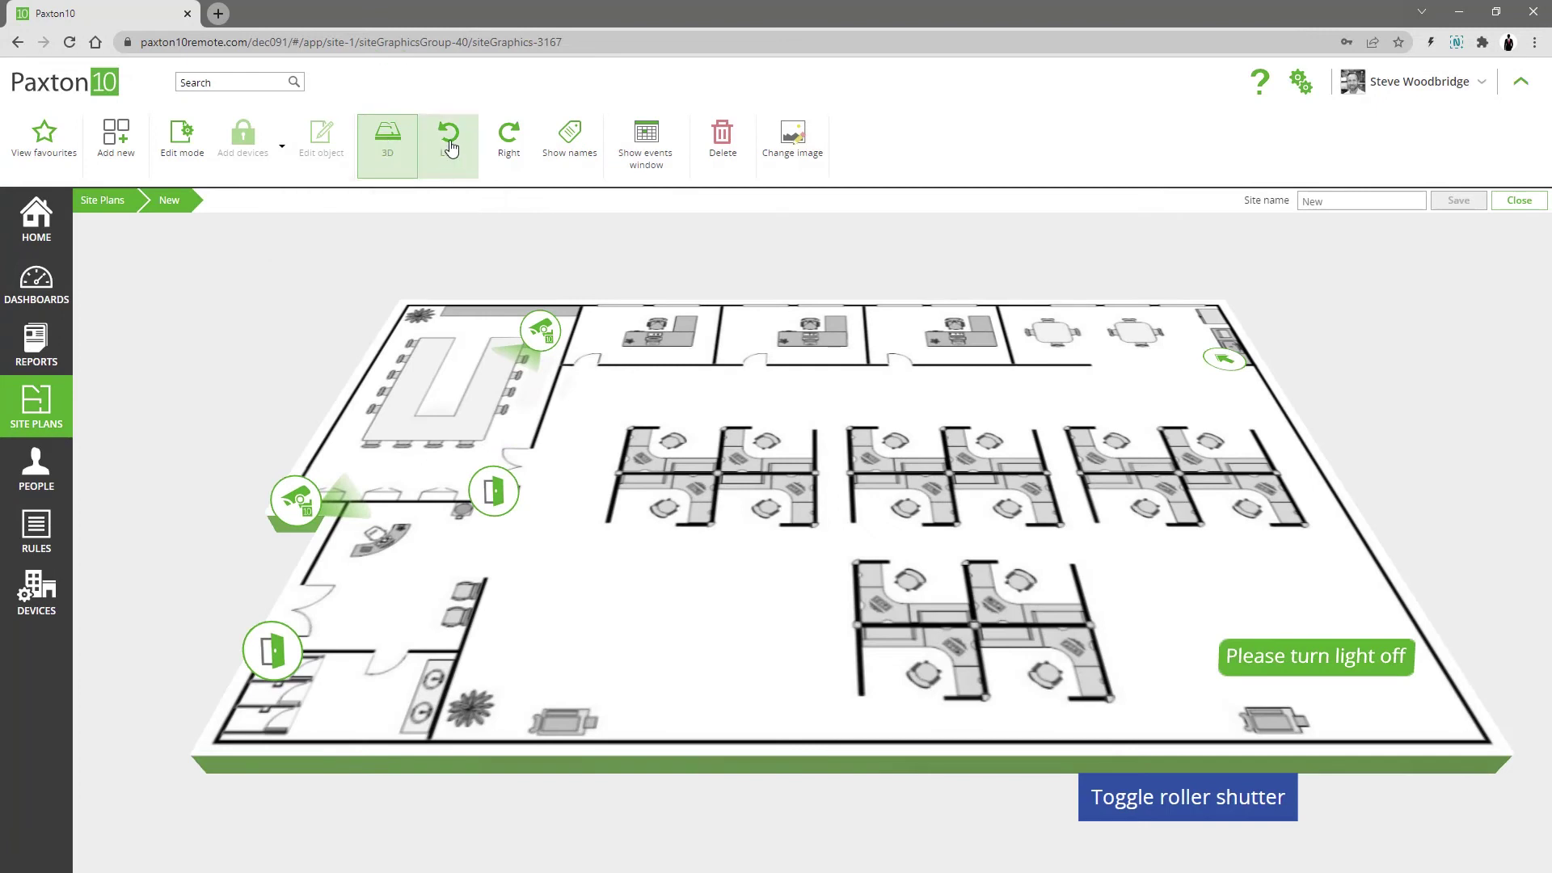
left_click(447, 148)
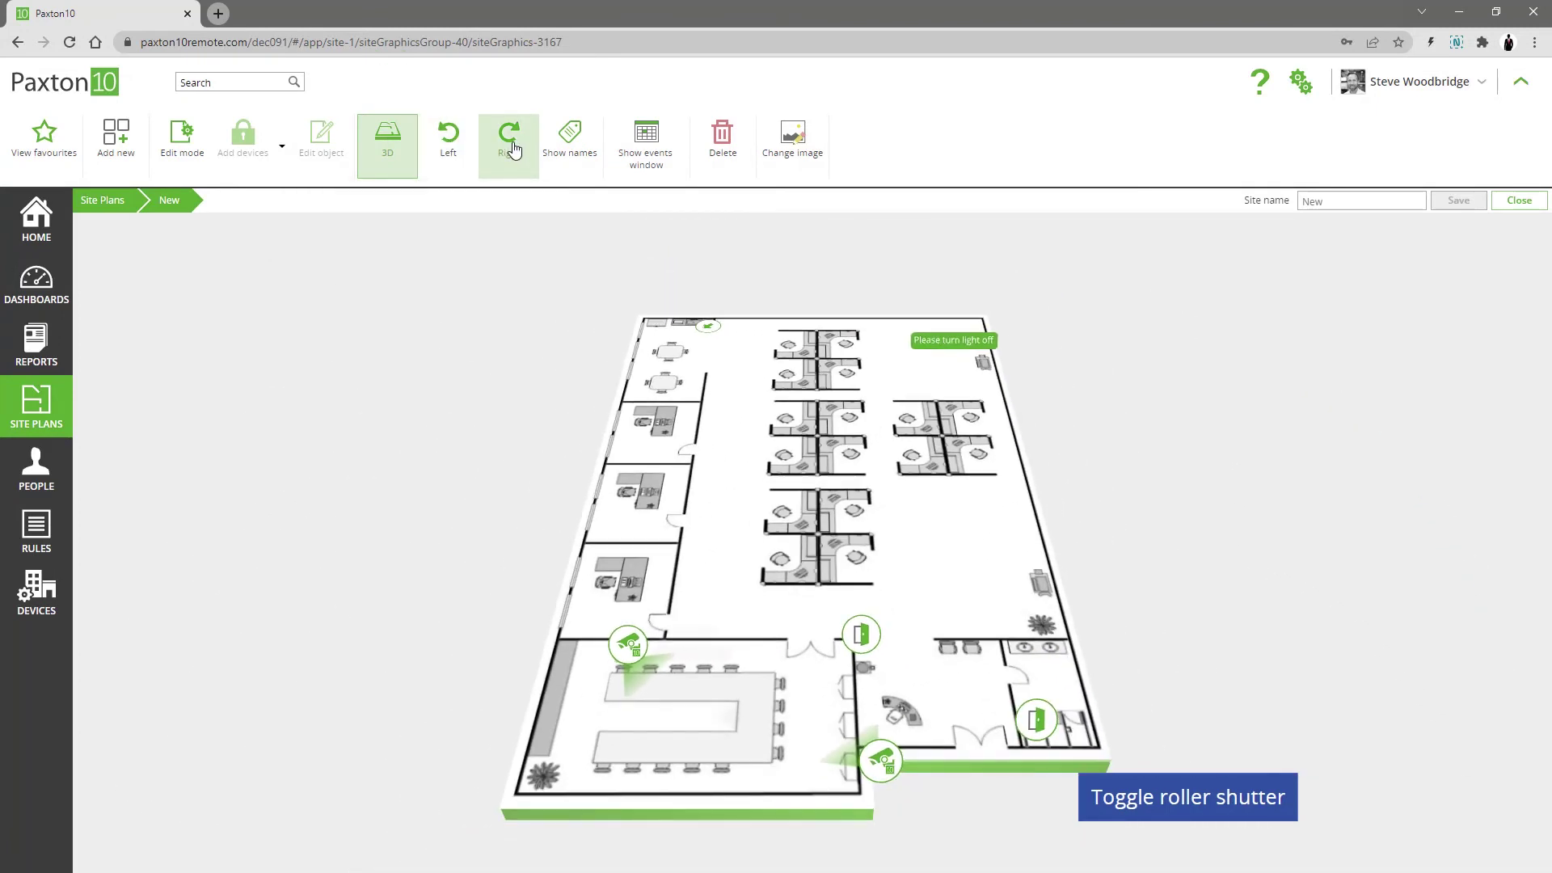
left_click(501, 148)
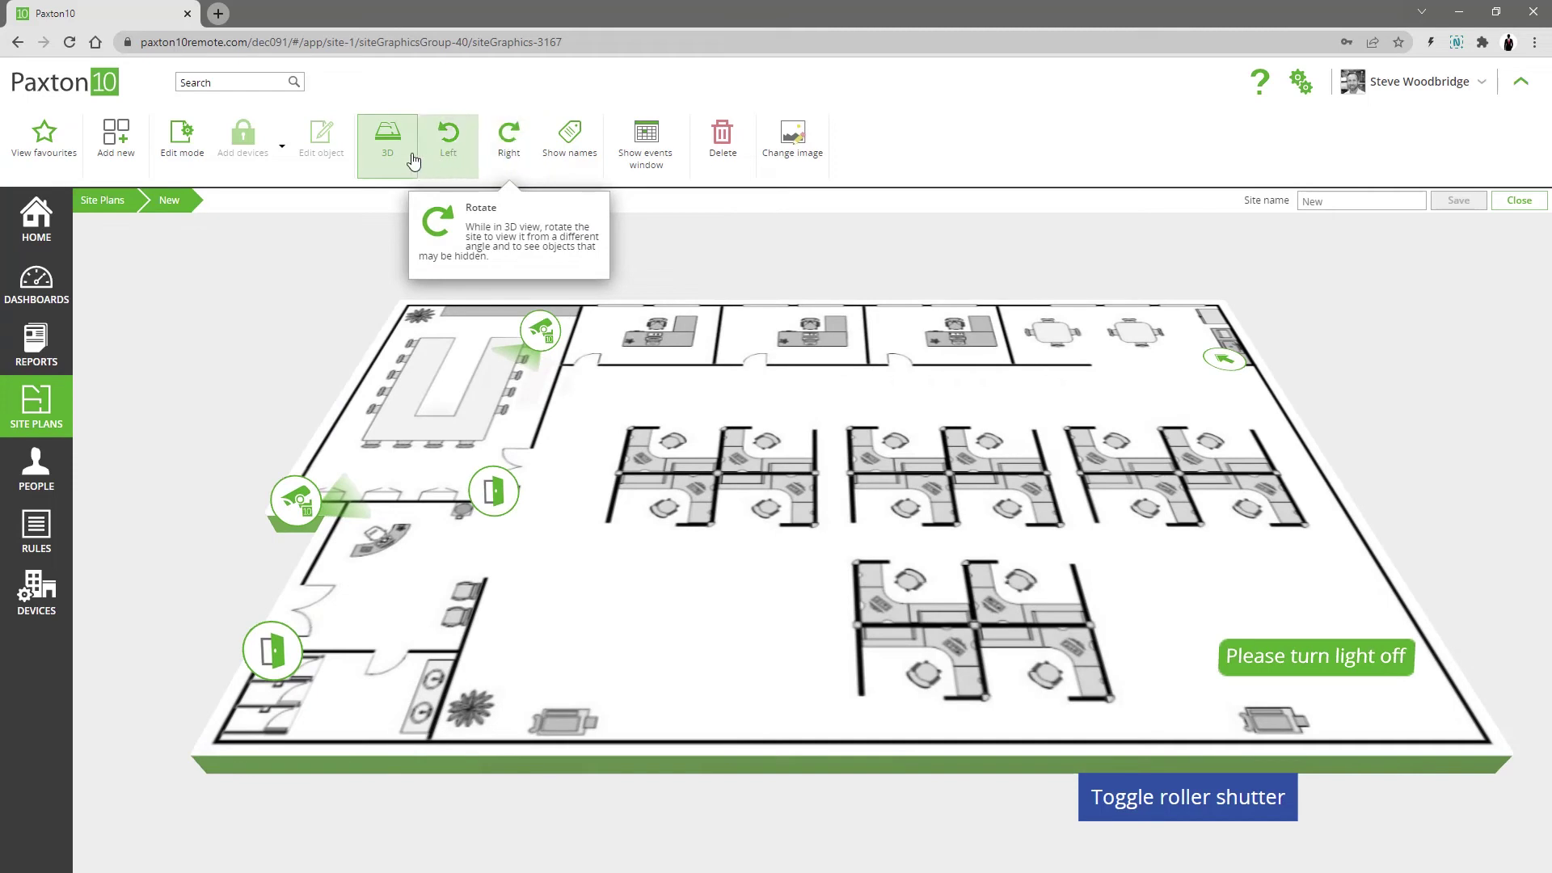
left_click(389, 159)
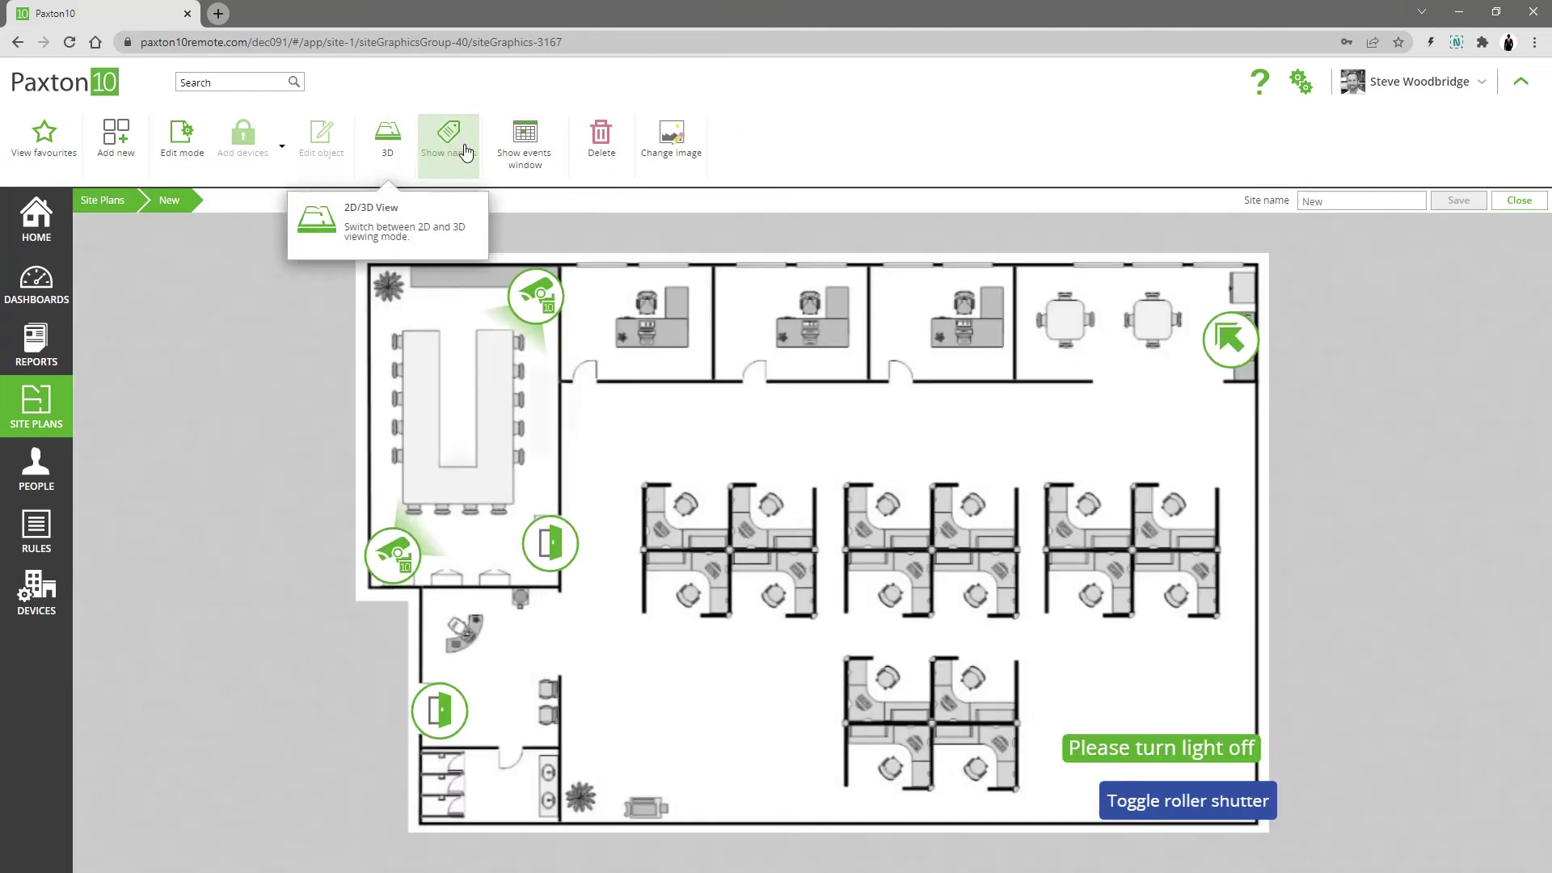
left_click(514, 149)
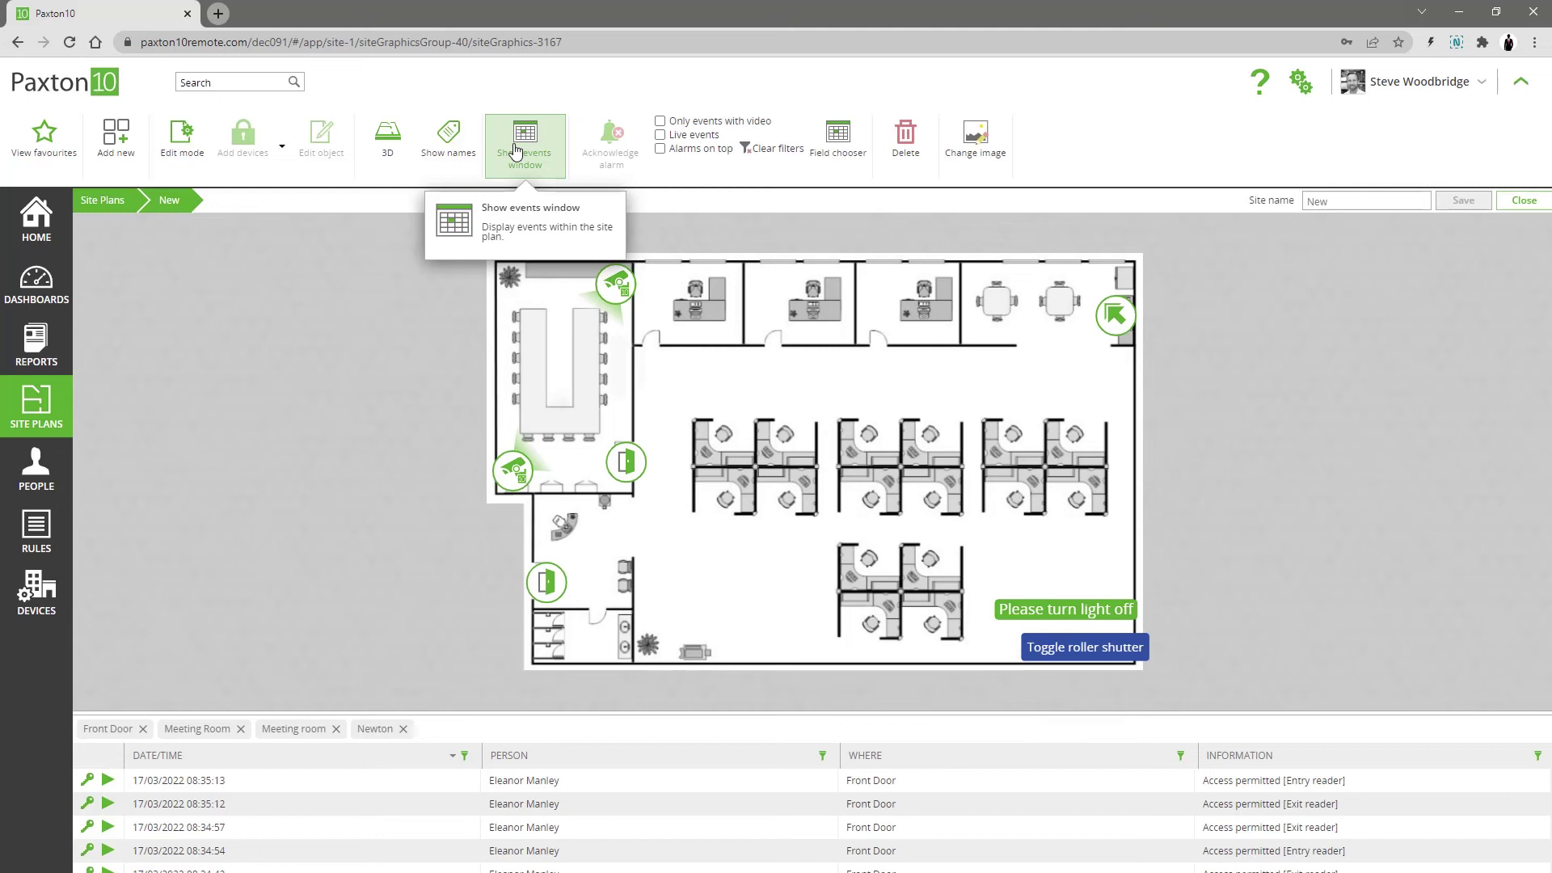
left_click(515, 149)
left_click(453, 152)
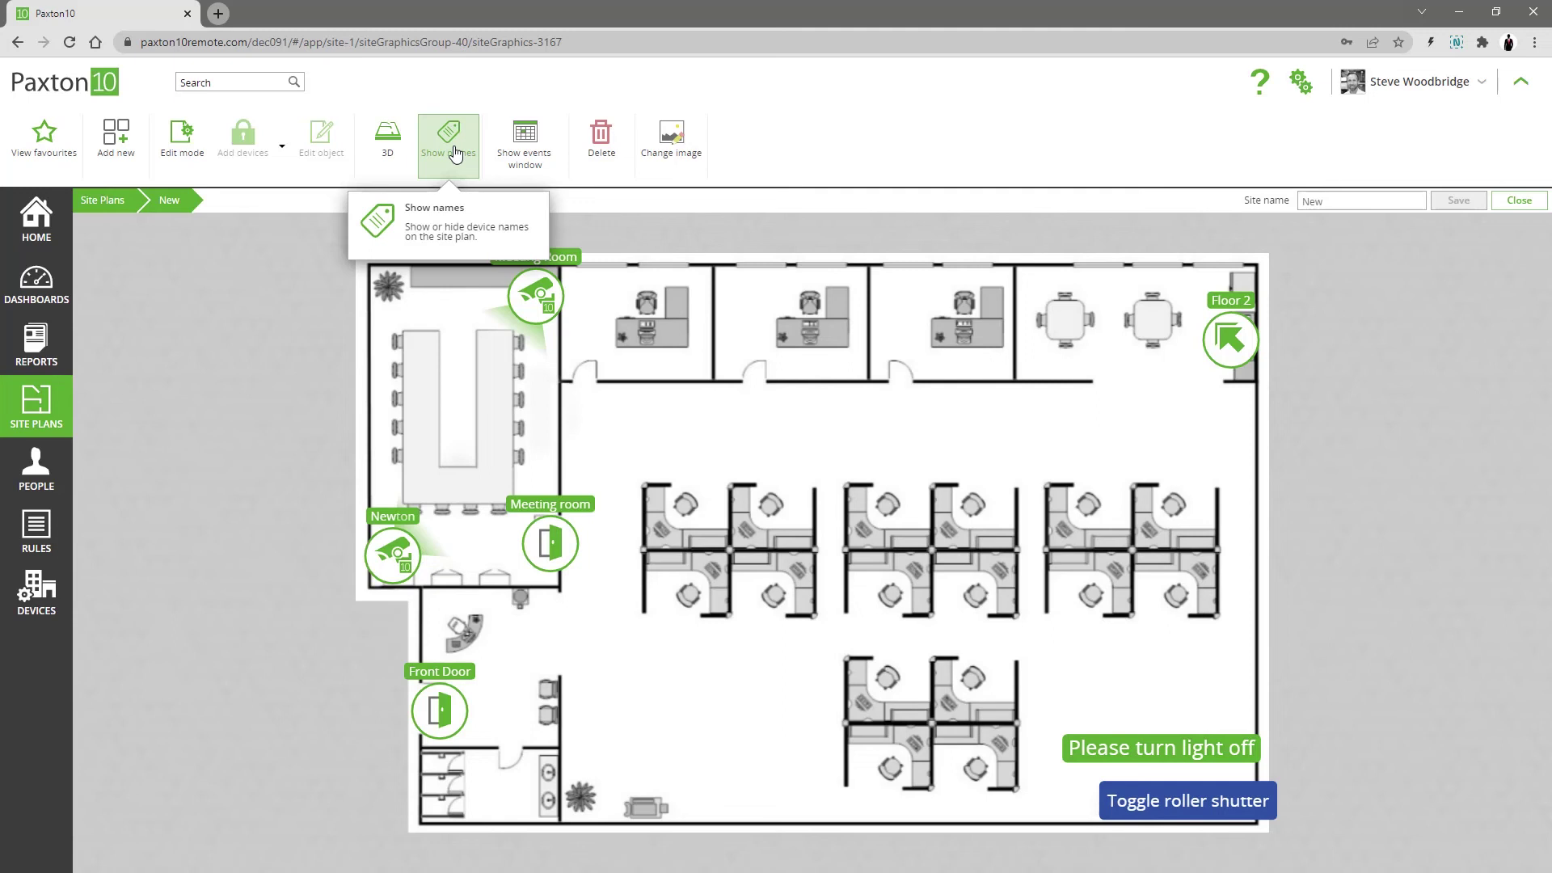
left_click(455, 153)
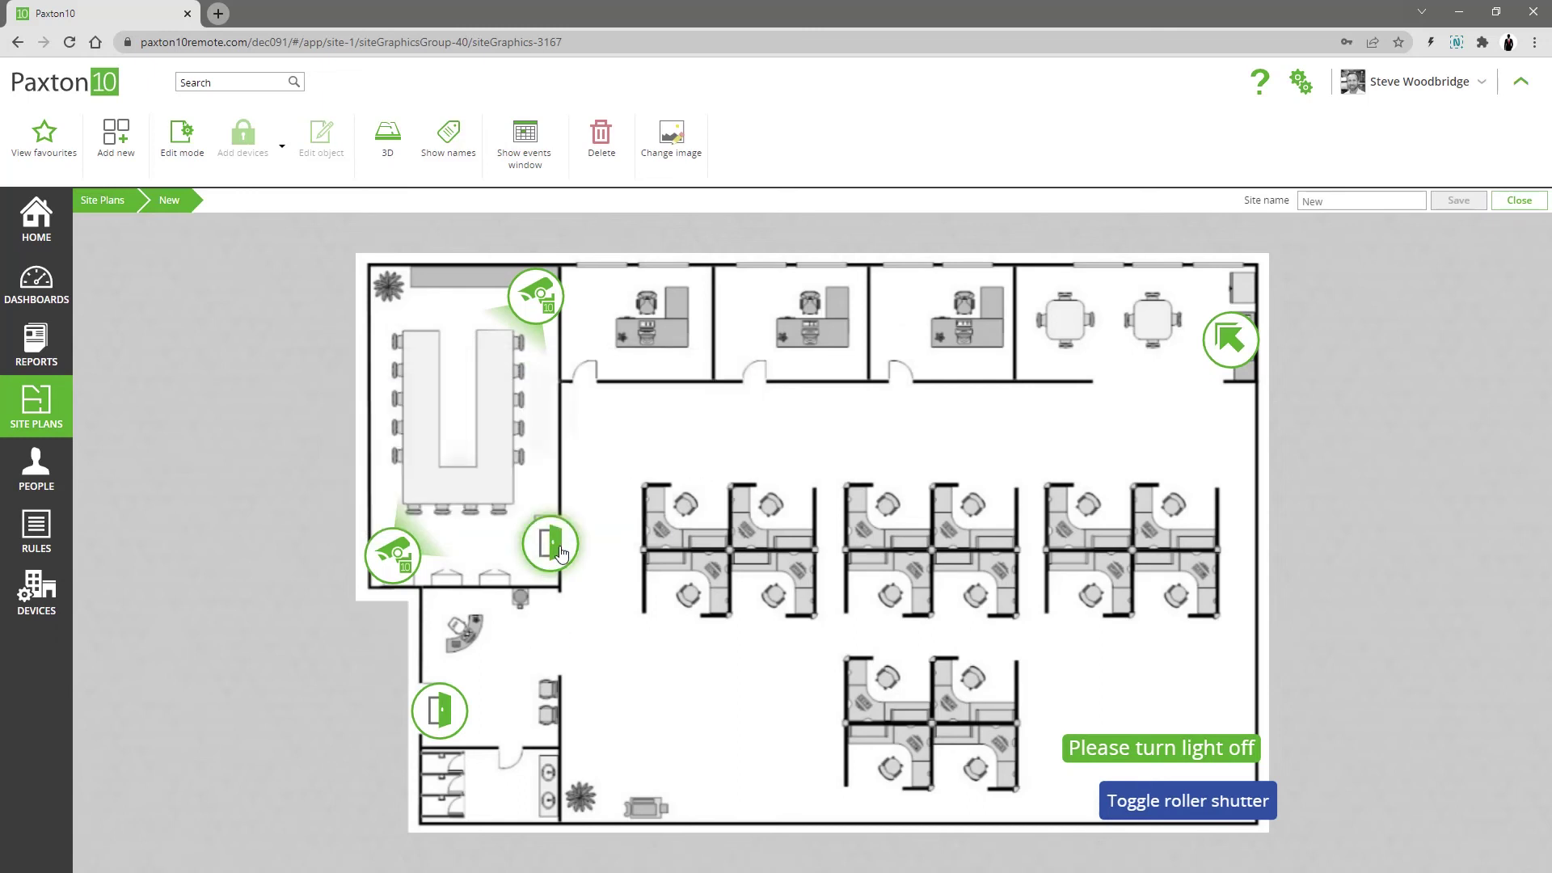
- Open the Meeting room door from its icon, then view and close the meeting-room camera video
right_click(562, 552)
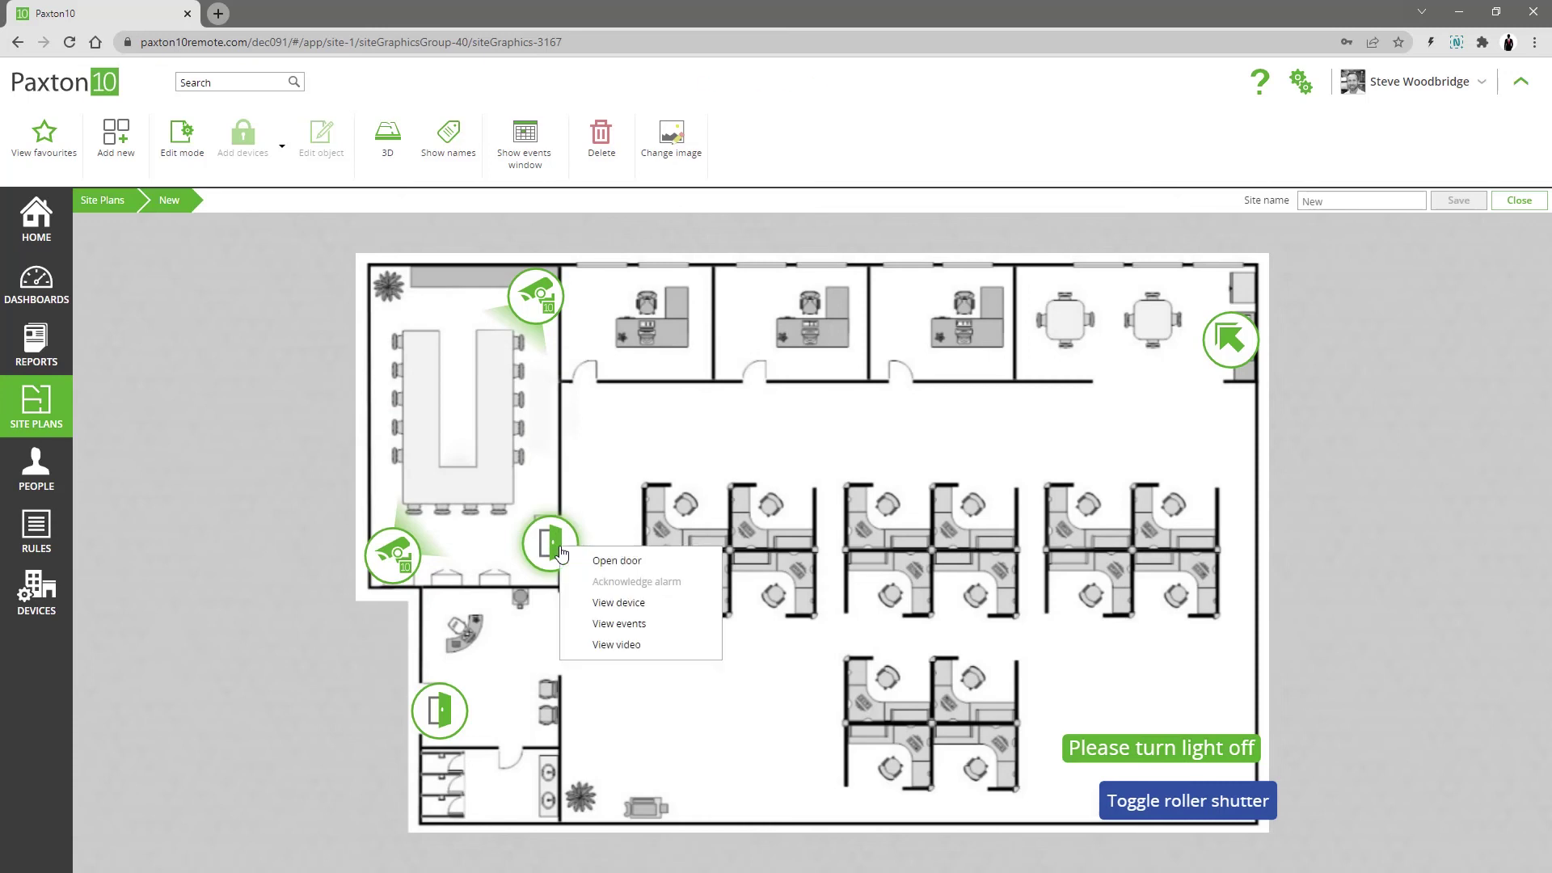
left_click(629, 563)
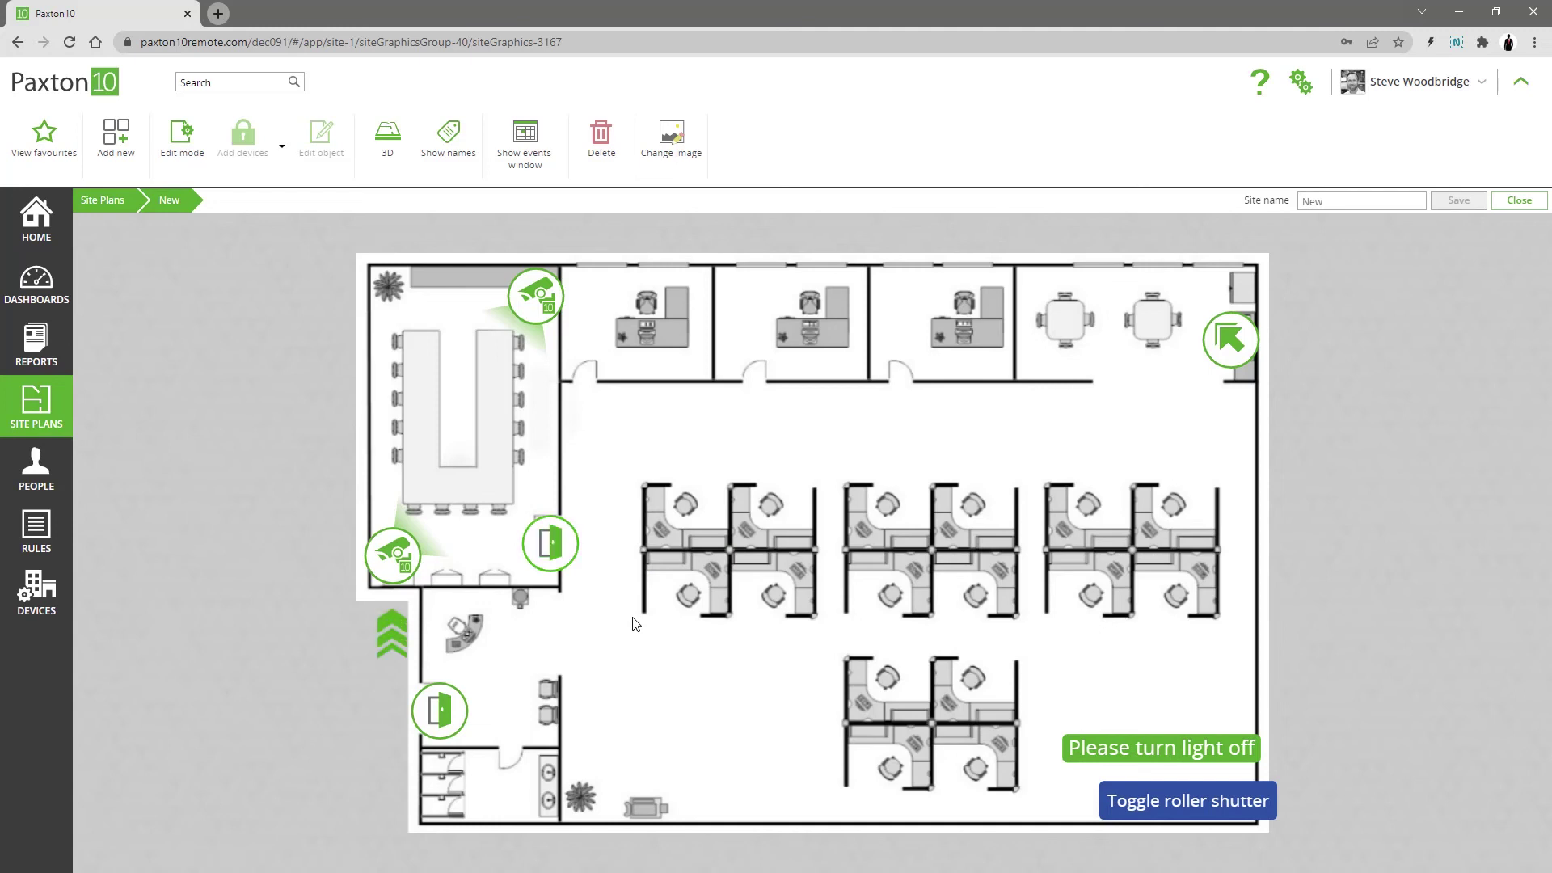
left_click(395, 554)
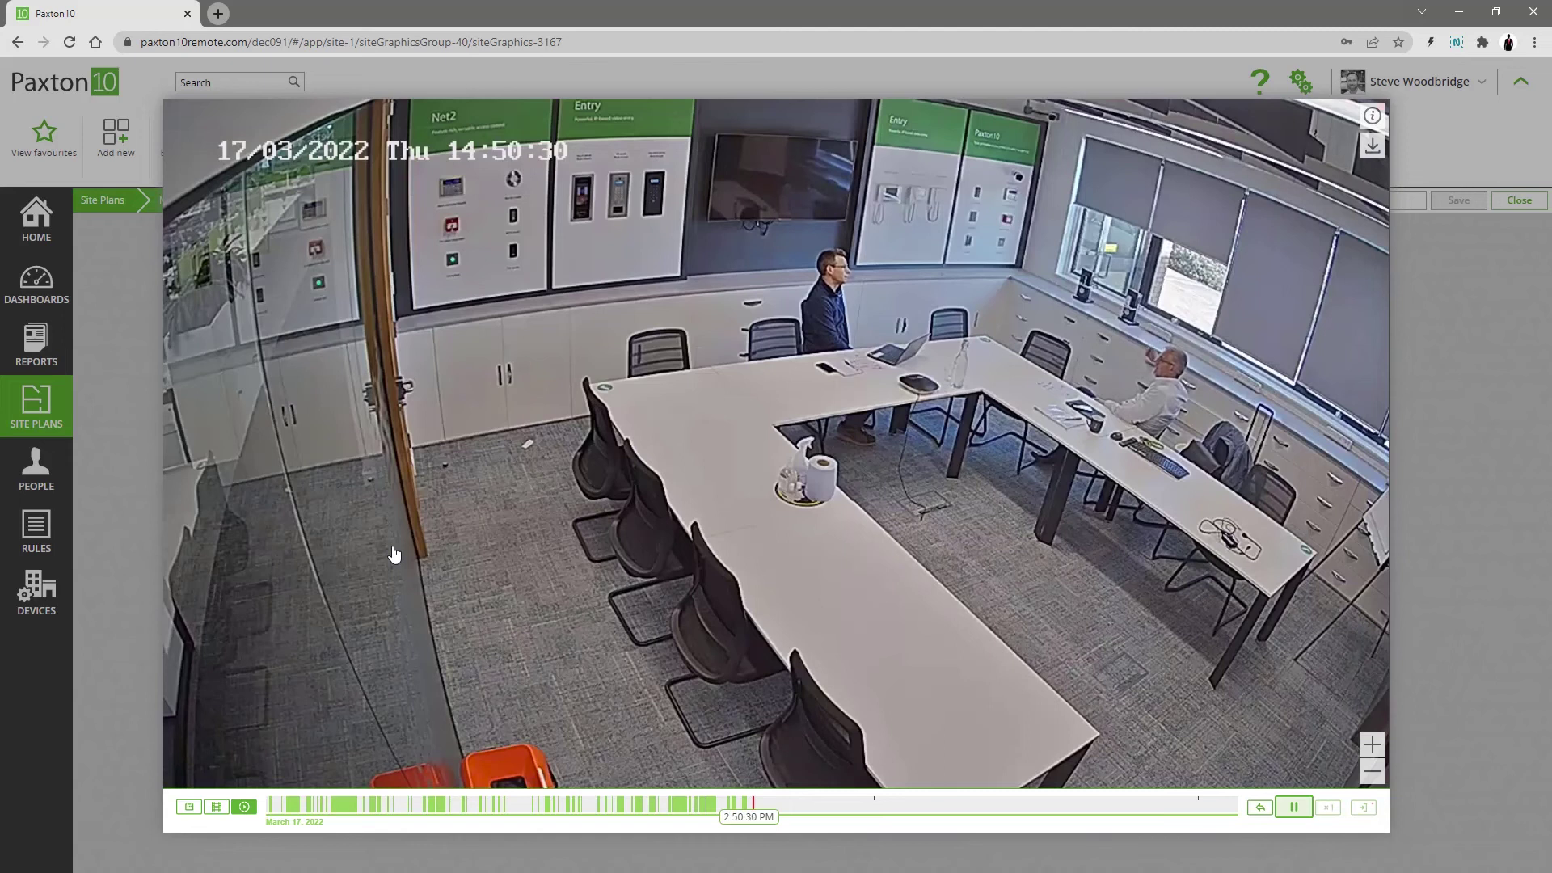
left_click(134, 551)
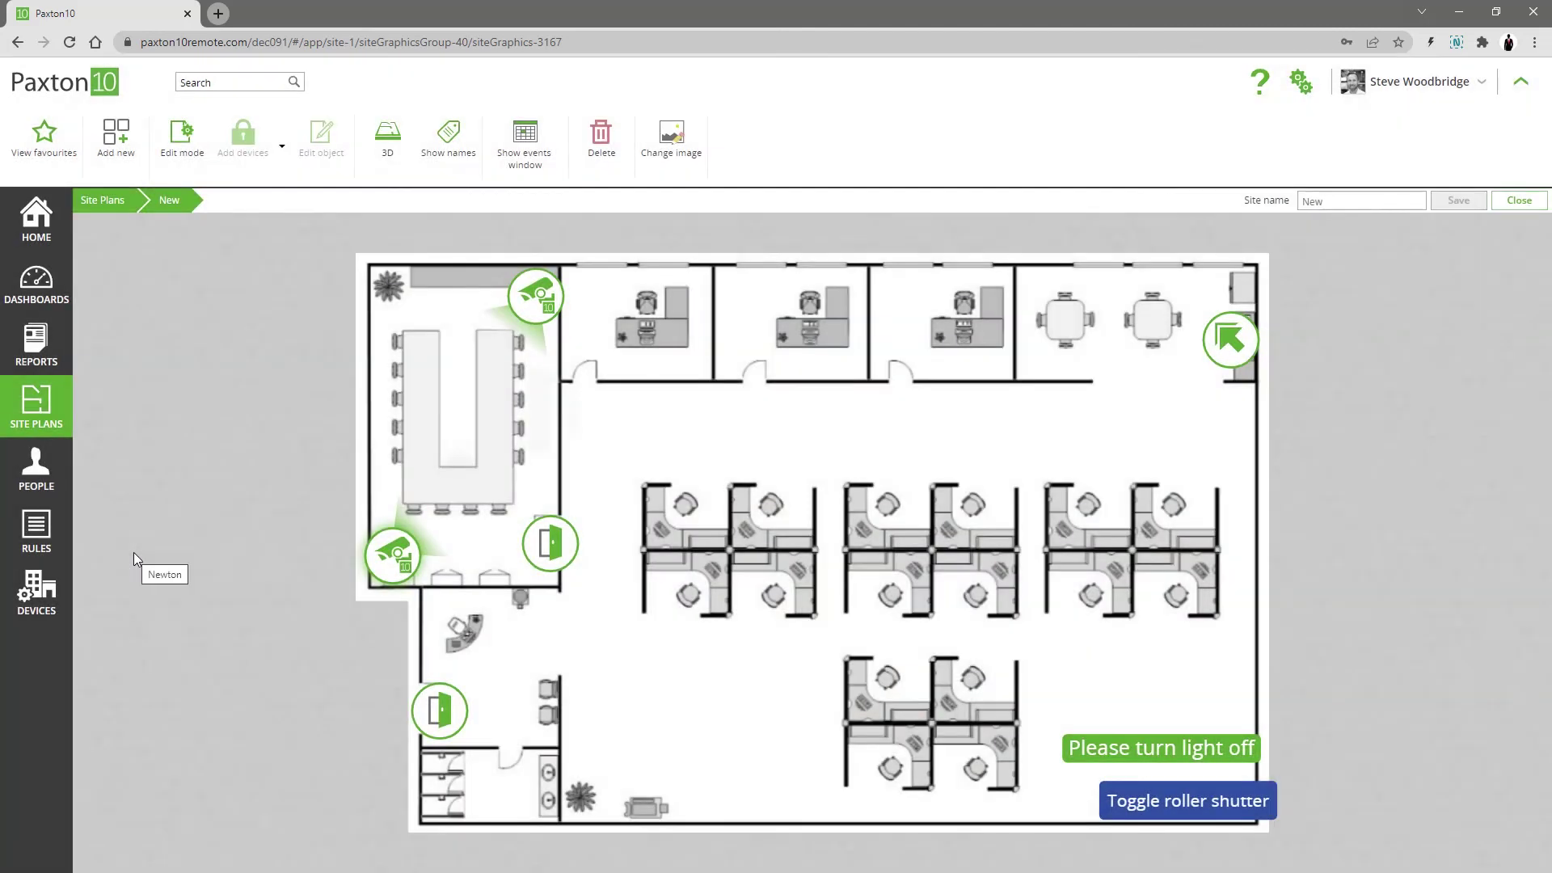
left_click(1234, 349)
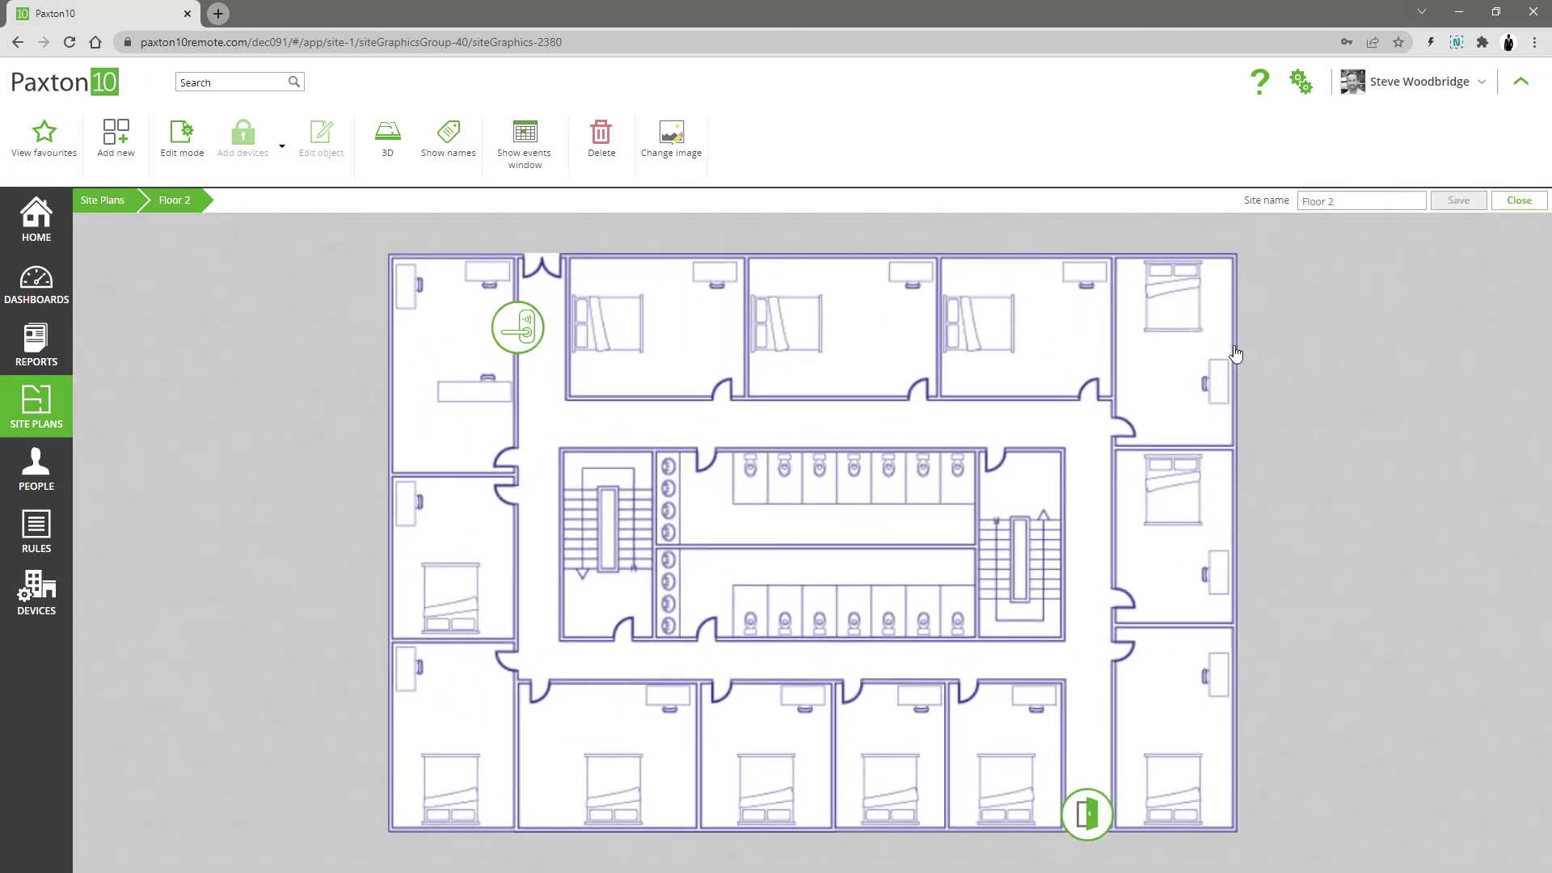
left_click(99, 202)
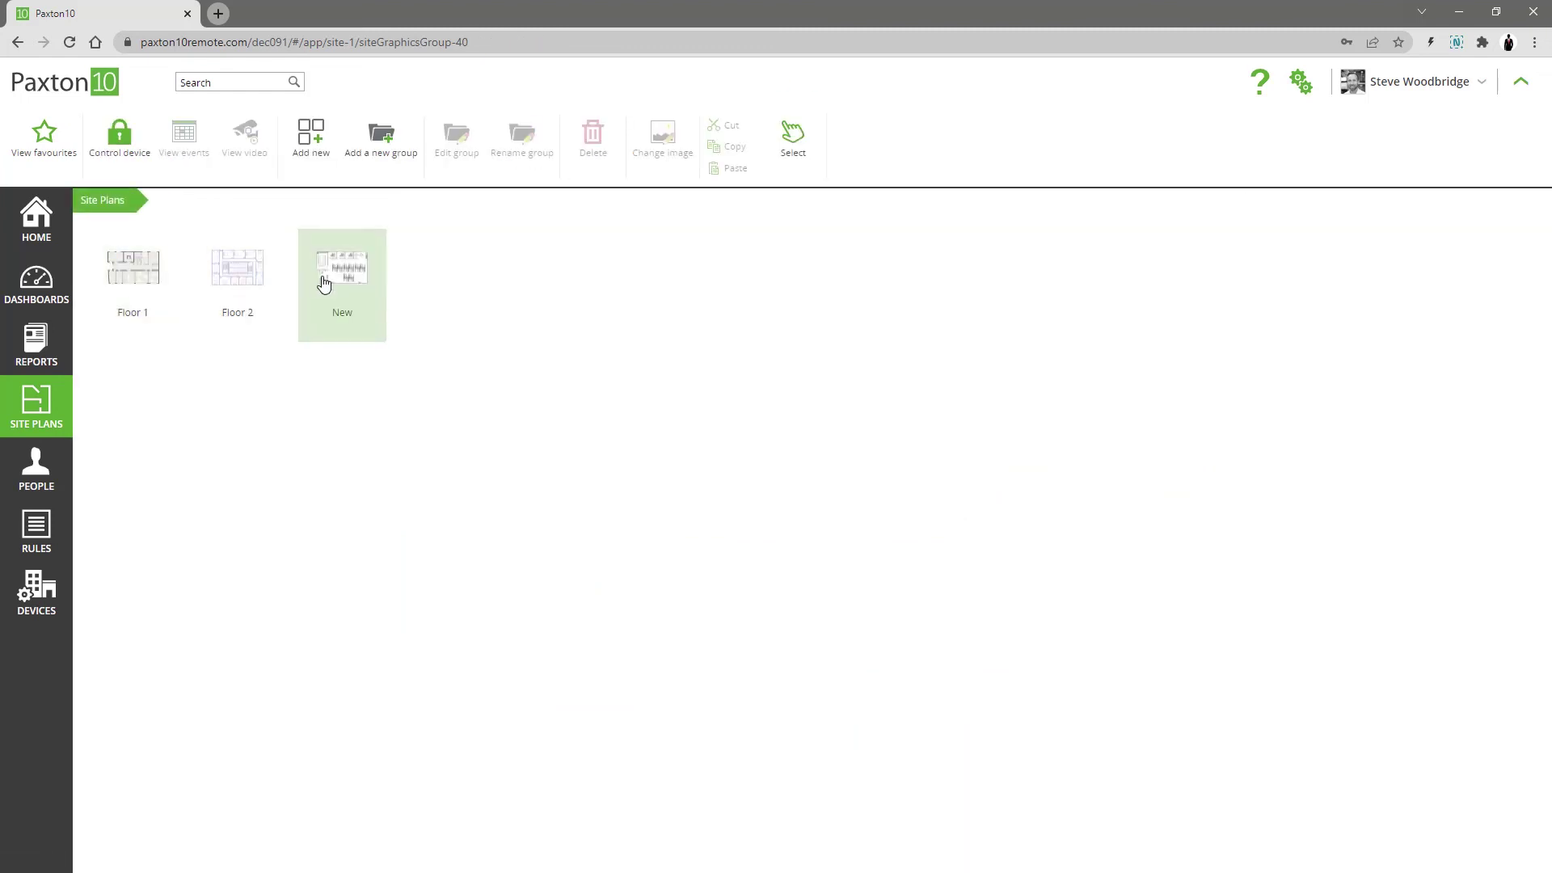
left_click(324, 283)
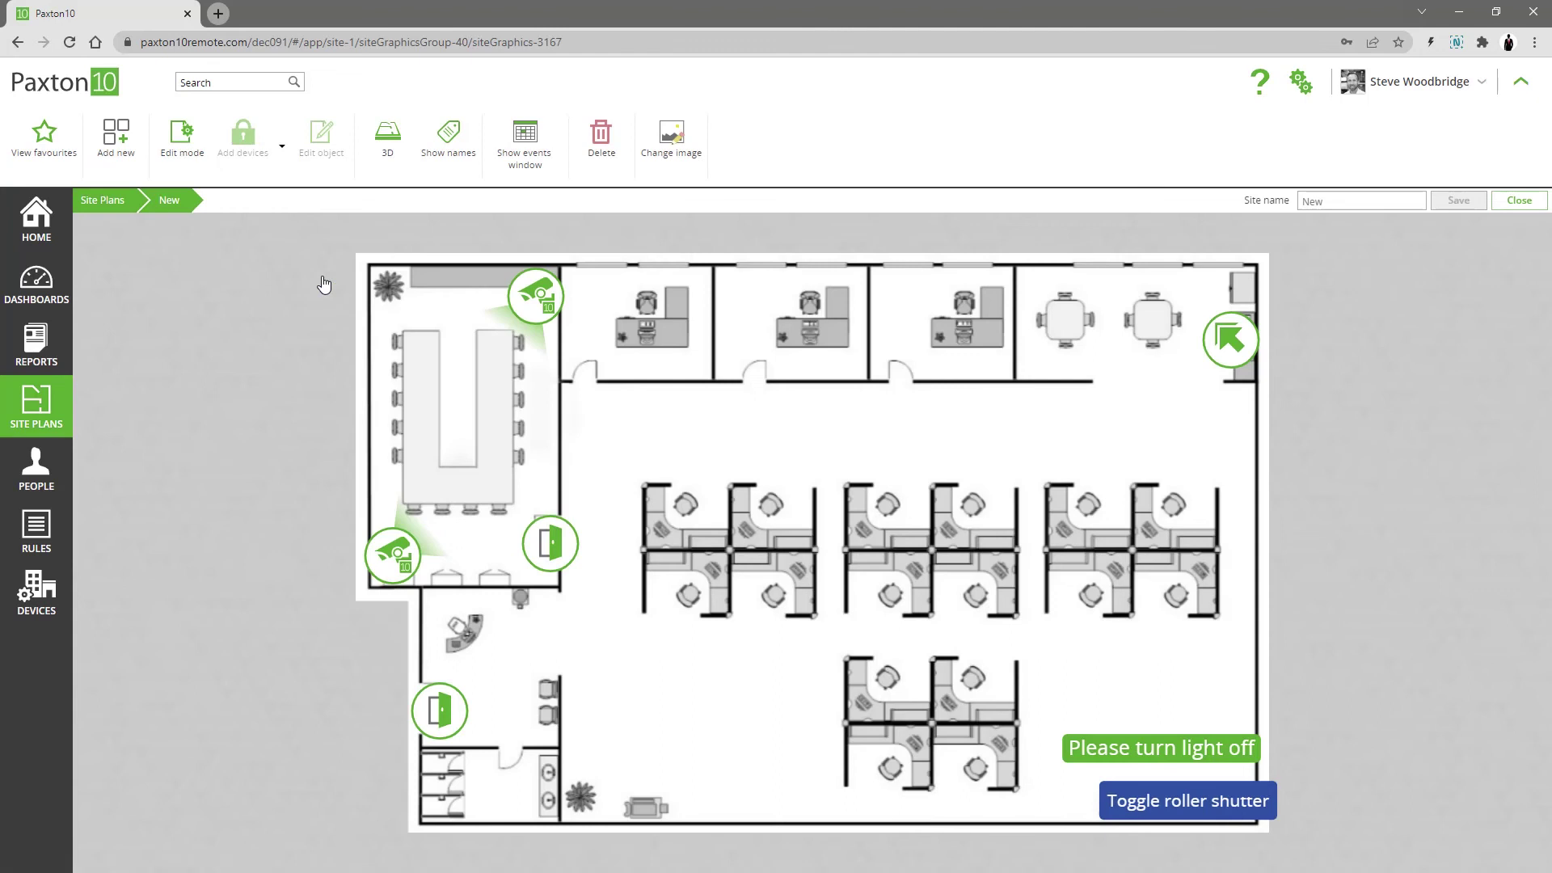